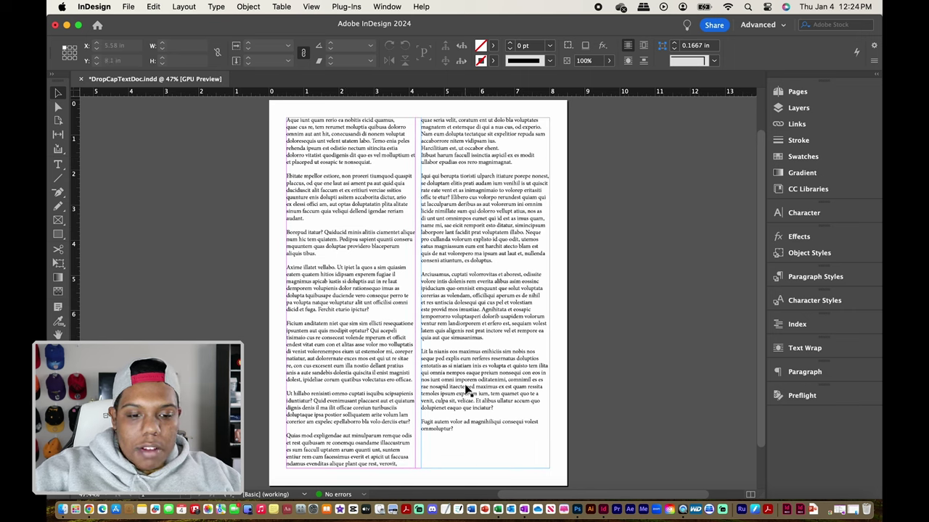
{"action": "double_click", "coordinate": [438, 156]}
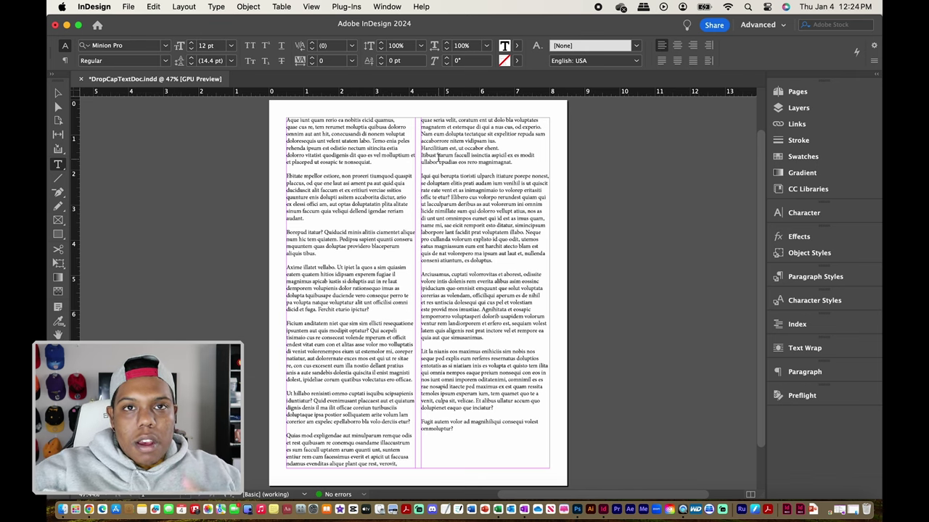
{"action": "key", "text": "Escape"}
{"action": "left_click", "coordinate": [194, 218]}
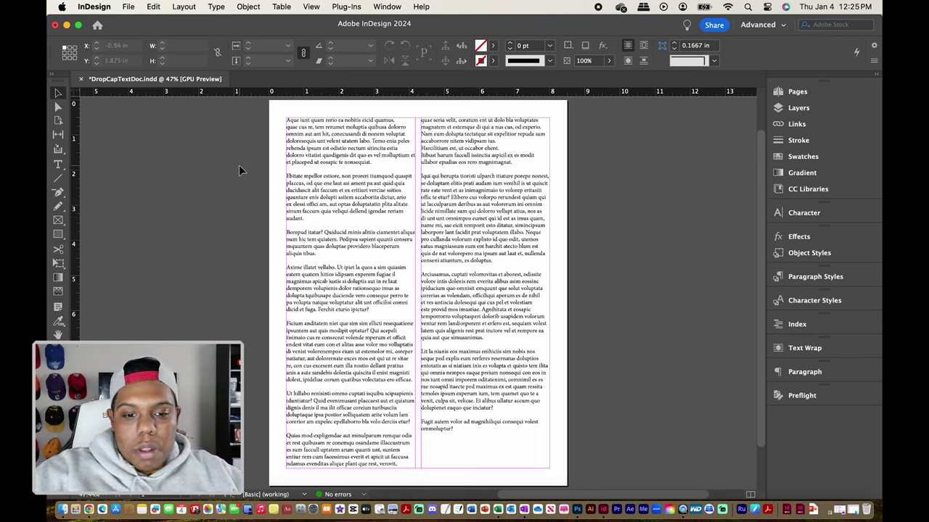
- Show the paragraph formatting controls and place the text cursor inside the first paragraph of the first column
{"action": "left_click", "coordinate": [386, 6]}
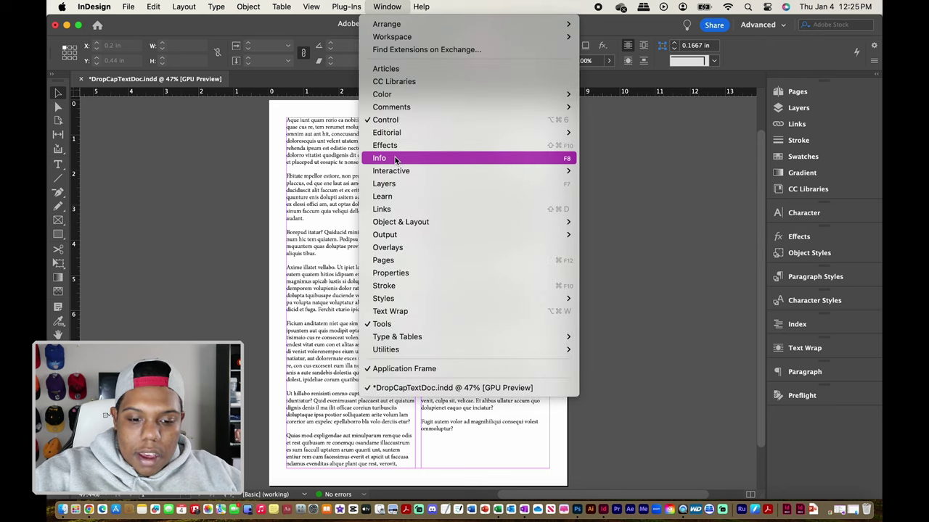
{"action": "mouse_move", "coordinate": [395, 338]}
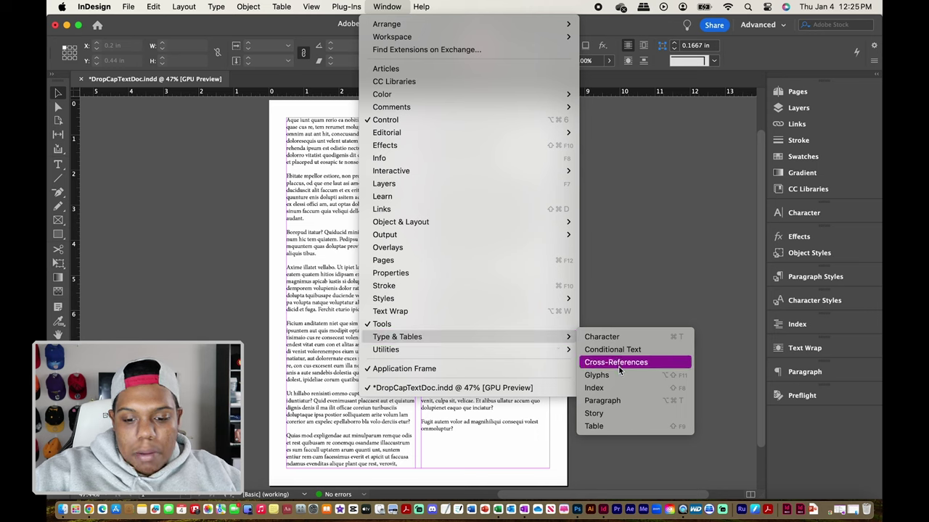
{"action": "left_click", "coordinate": [629, 403]}
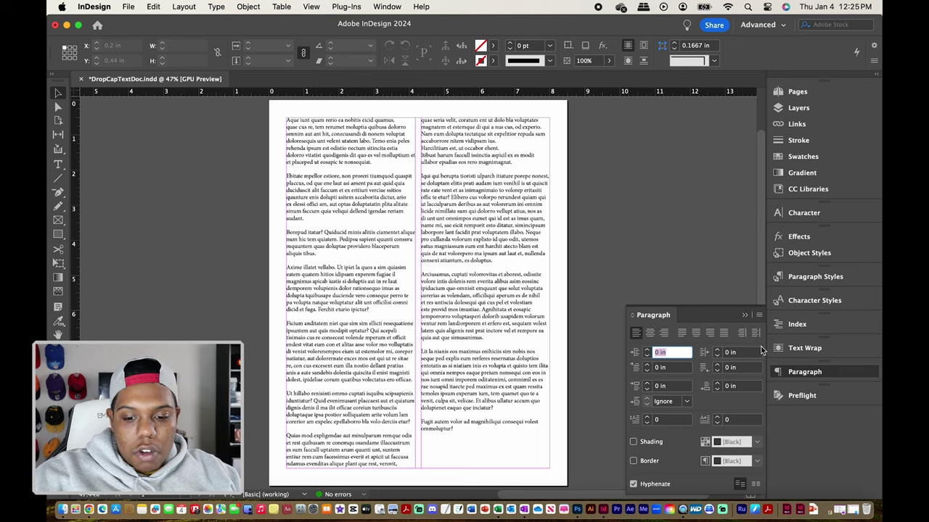
{"action": "double_click", "coordinate": [325, 238]}
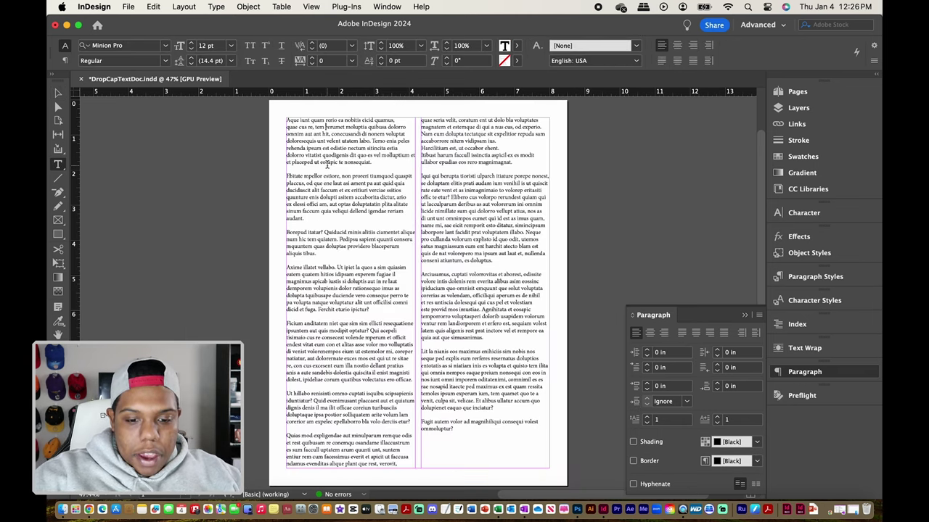
{"action": "scroll", "coordinate": [327, 165], "scroll_direction": "up", "scroll_amount": 6}
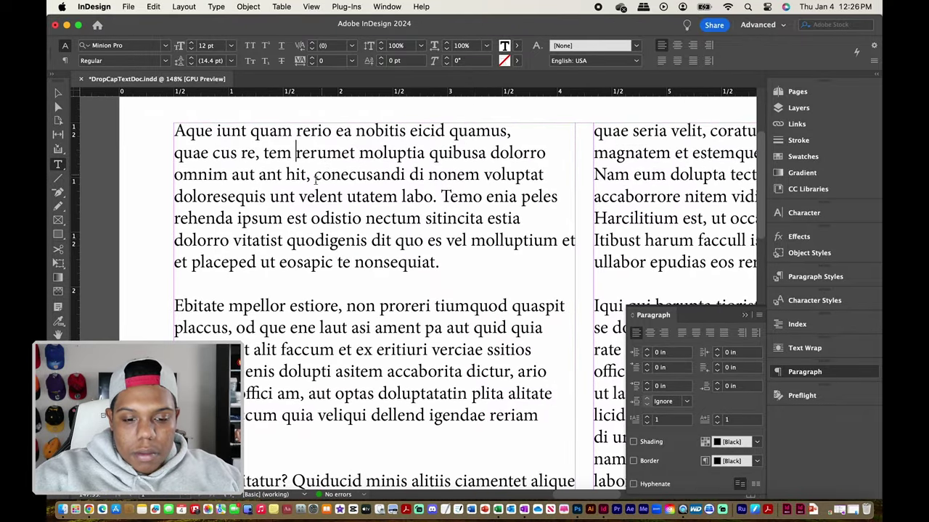
{"action": "left_click", "coordinate": [311, 177]}
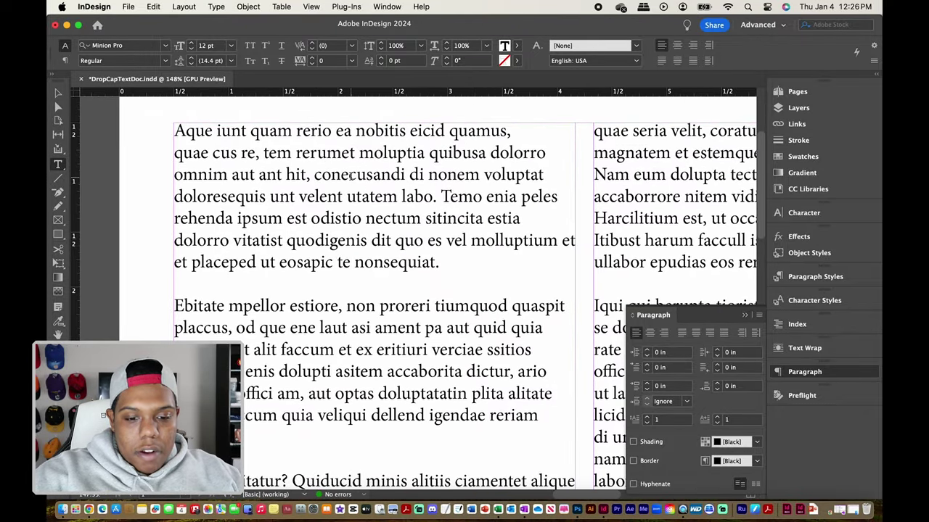
{"action": "left_click", "coordinate": [350, 176]}
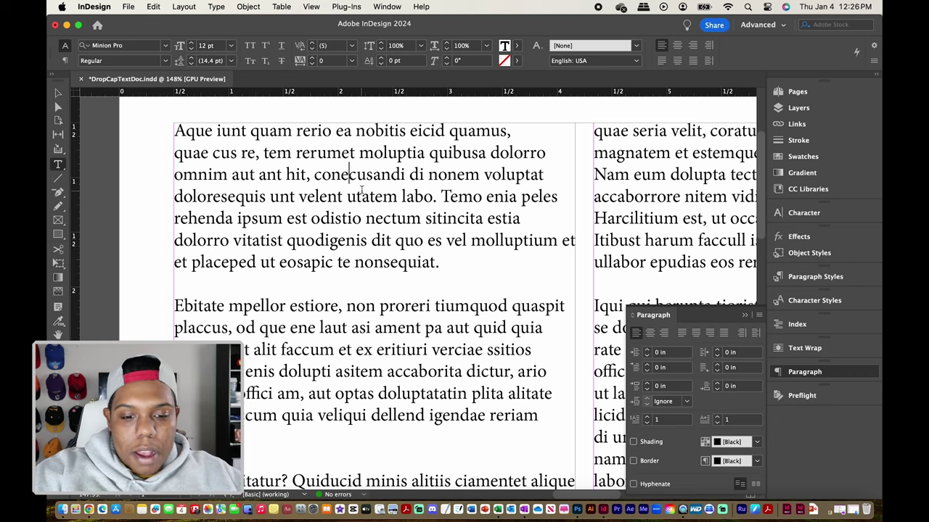
{"action": "key", "text": "alt+Right"}
{"action": "key", "text": "alt+Right"}
{"action": "key", "text": "alt+Right"}
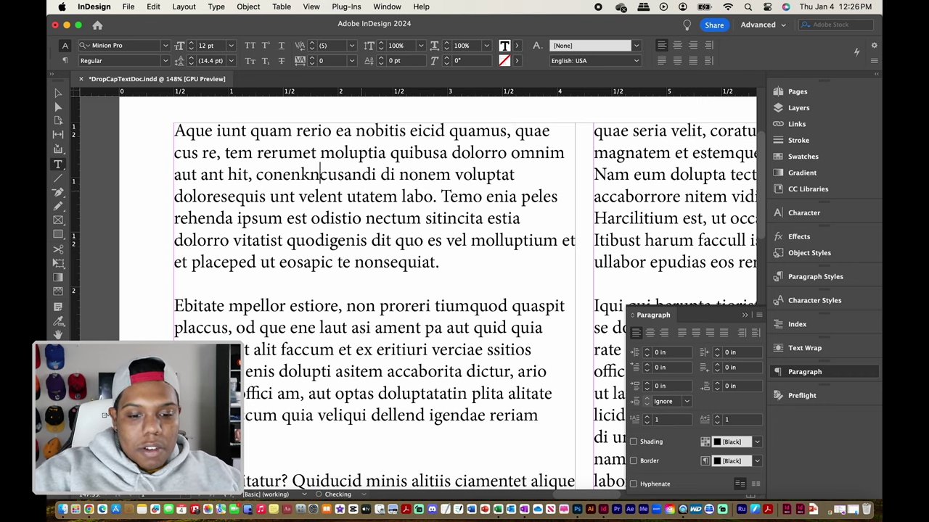
{"action": "key", "text": "super+z"}
{"action": "key", "text": "super+z"}
{"action": "key", "text": "super+z"}
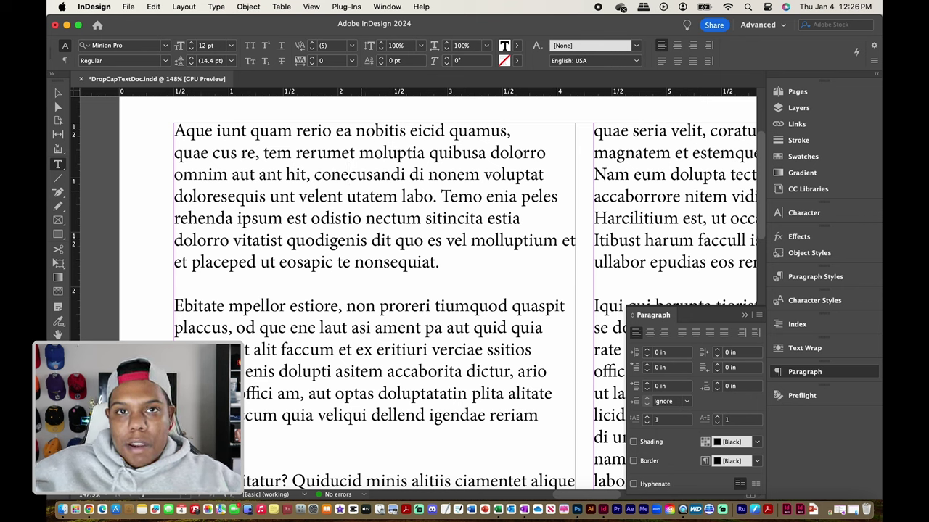
- Give the first paragraph a drop cap that is 5 lines deep
{"action": "left_click", "coordinate": [349, 175]}
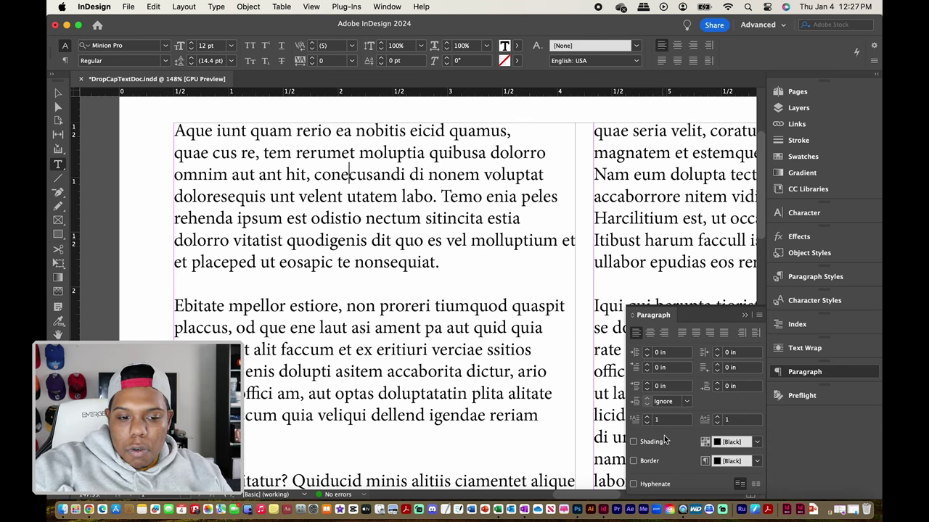
{"action": "left_click", "coordinate": [646, 418]}
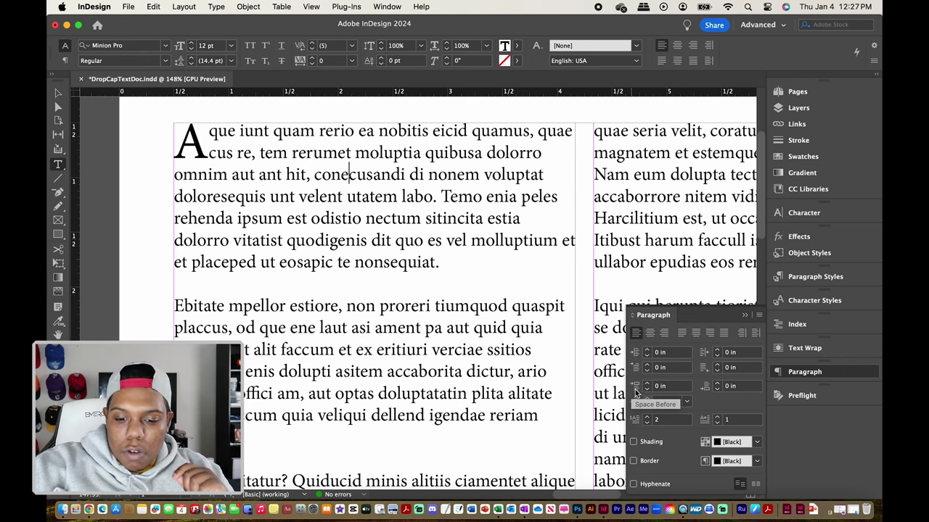
{"action": "left_click", "coordinate": [646, 417]}
{"action": "left_click", "coordinate": [646, 417]}
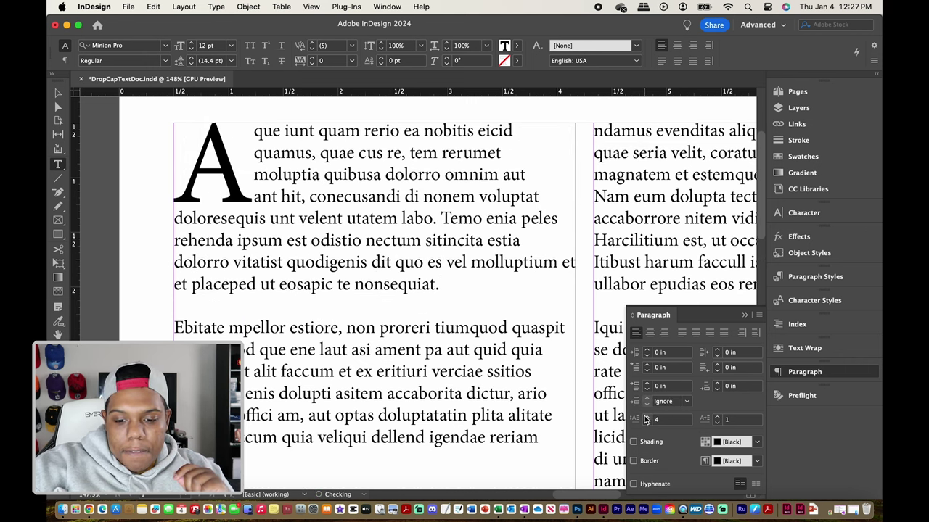
{"action": "left_click", "coordinate": [646, 420]}
{"action": "left_click", "coordinate": [661, 419]}
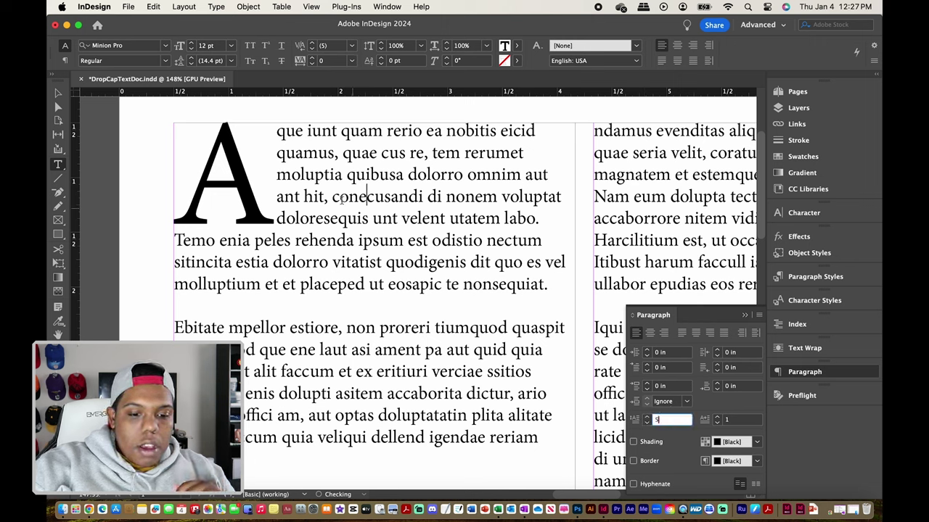
{"action": "left_click_drag", "start_coordinate": [248, 197], "coordinate": [207, 185]}
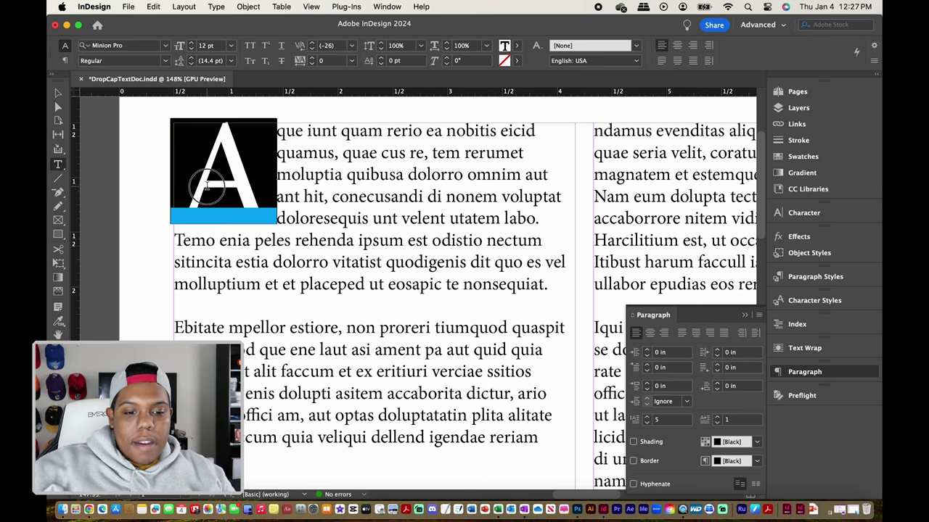
{"action": "left_click", "coordinate": [249, 183]}
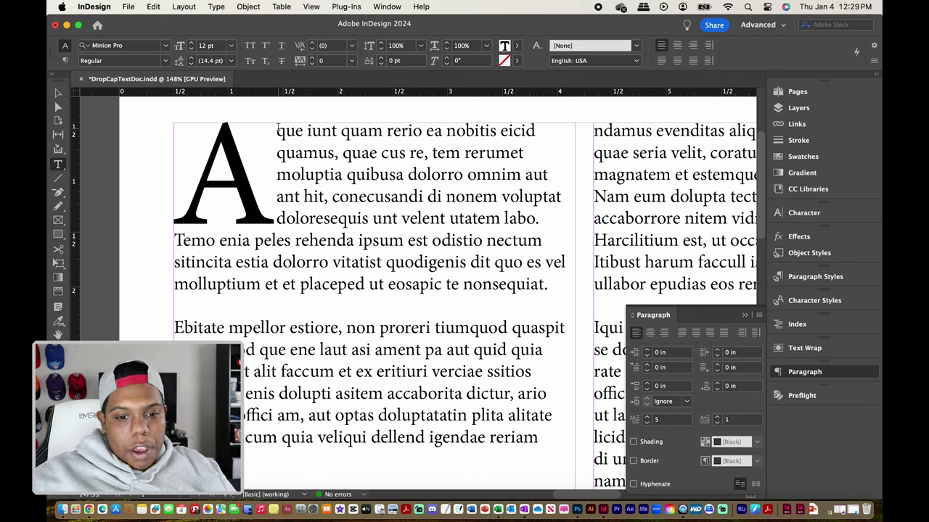
- Show the character formatting controls and set the tracking of the drop cap letter A to 20
{"action": "left_click", "coordinate": [395, 6]}
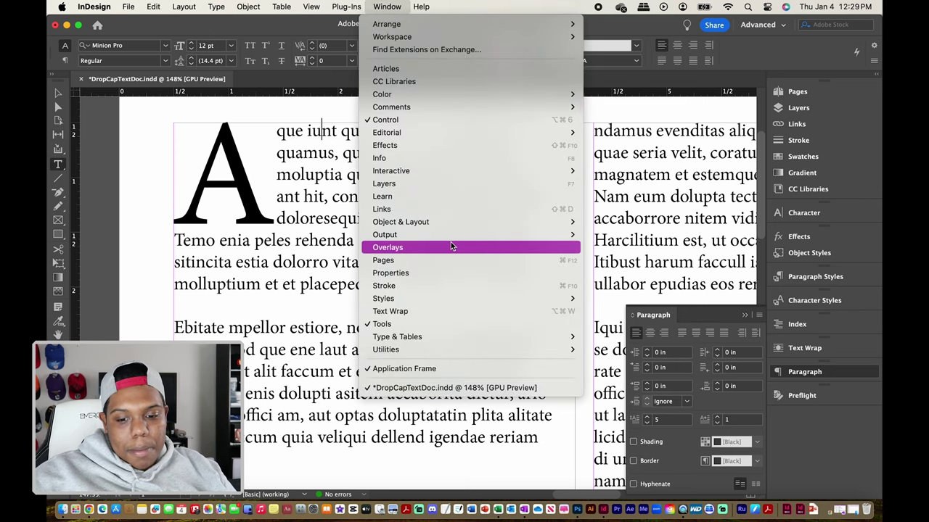
{"action": "mouse_move", "coordinate": [450, 339]}
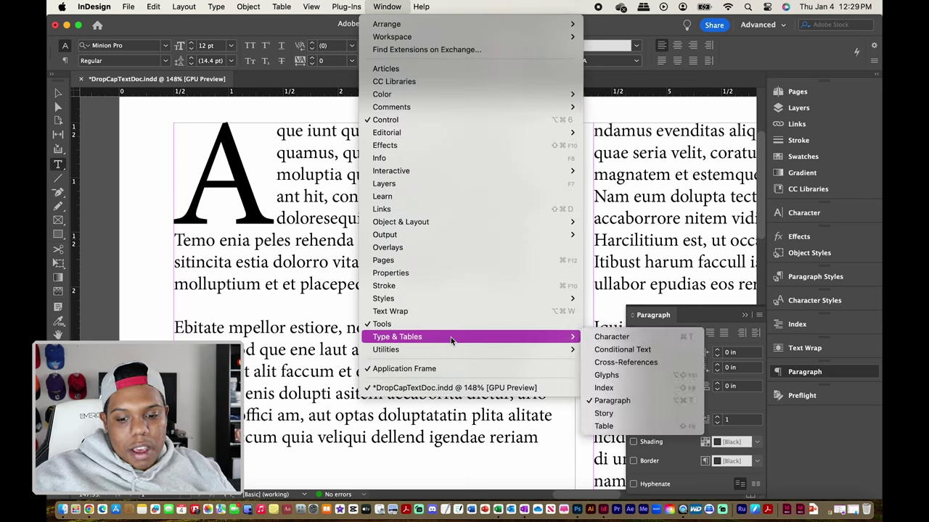
{"action": "left_click", "coordinate": [633, 339]}
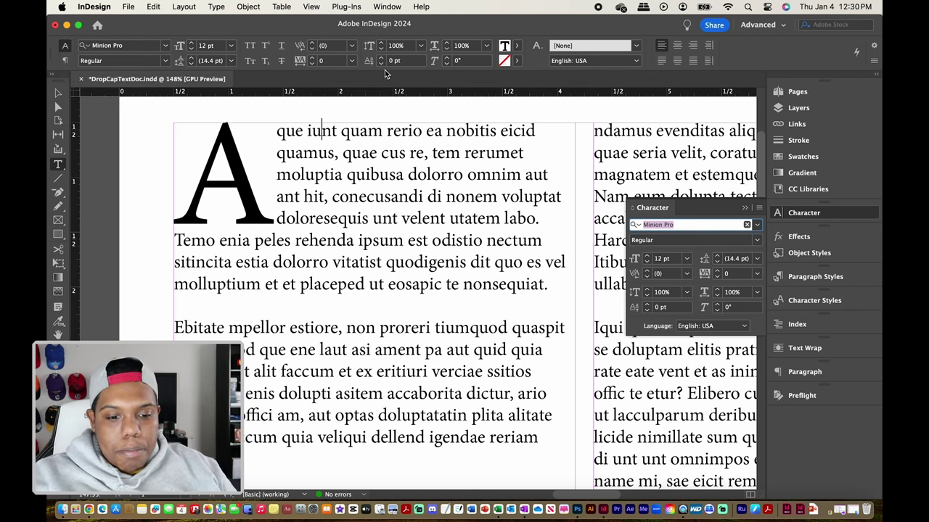
{"action": "left_click", "coordinate": [205, 159]}
{"action": "left_click_drag", "start_coordinate": [210, 156], "coordinate": [245, 151]}
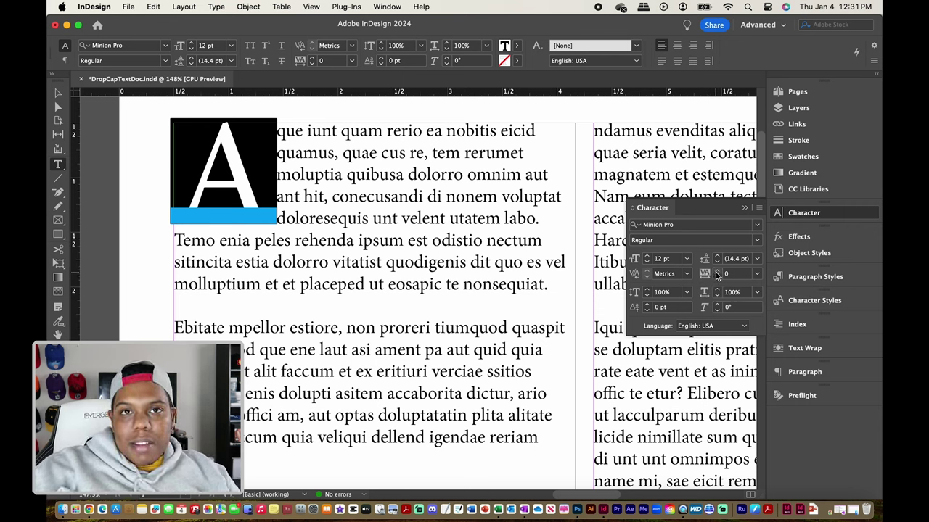
{"action": "left_click", "coordinate": [717, 270]}
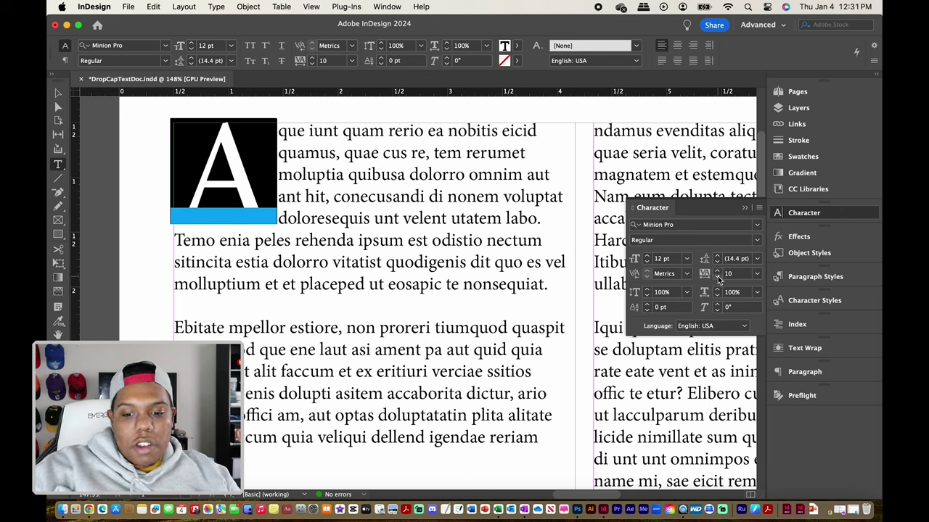
{"action": "left_click", "coordinate": [718, 271]}
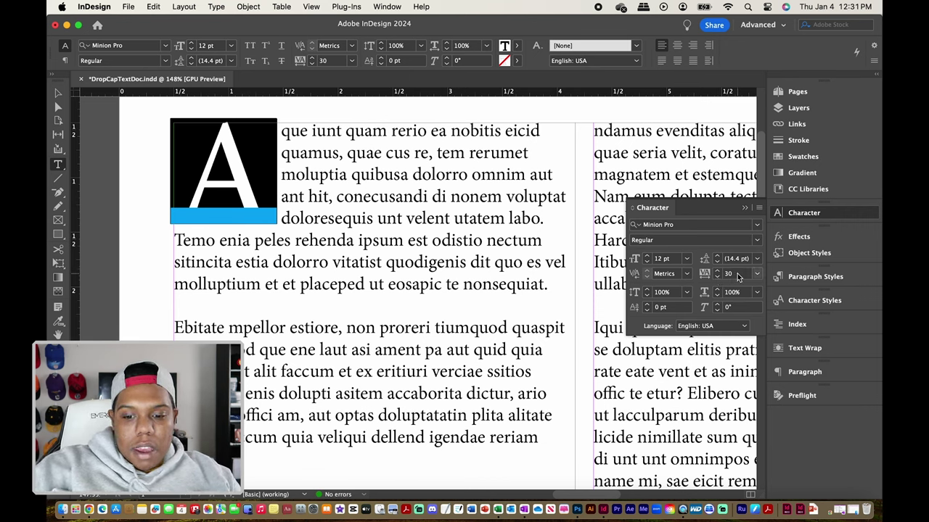
{"action": "left_click", "coordinate": [731, 275]}
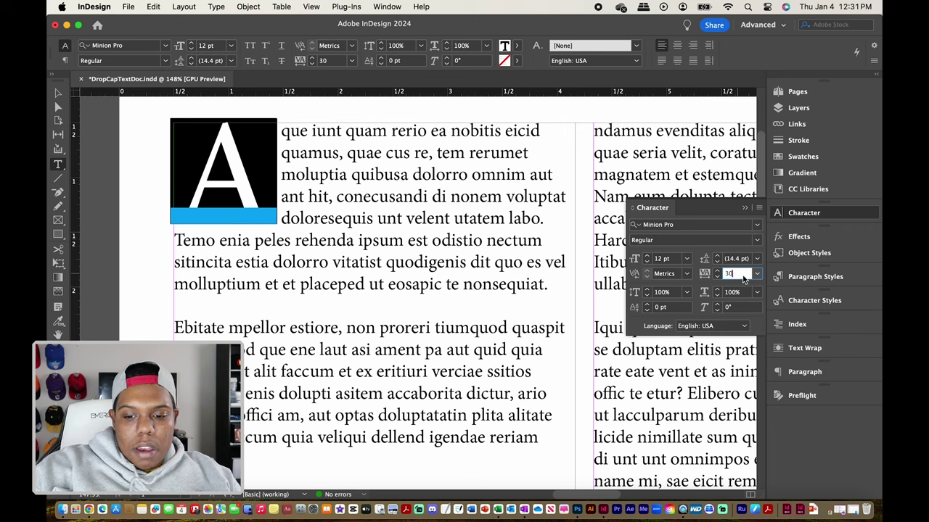
{"action": "left_click", "coordinate": [718, 277]}
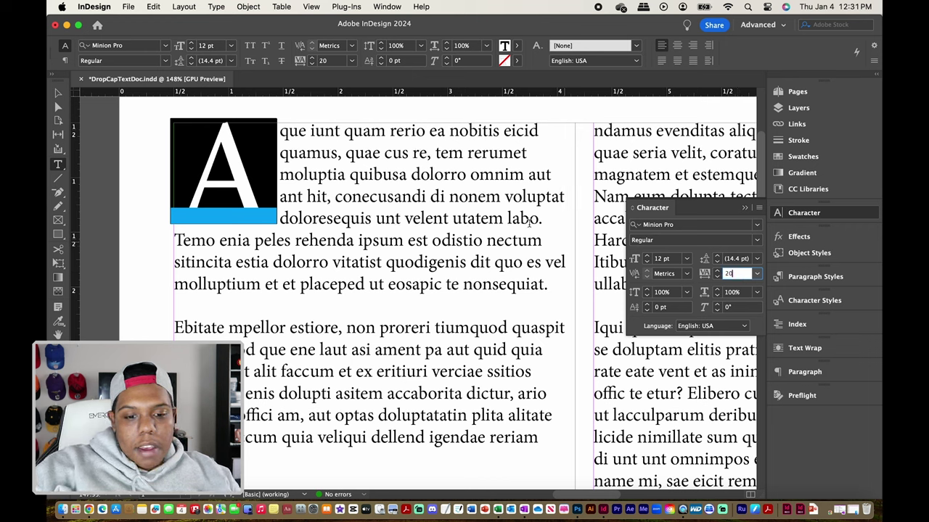
{"action": "left_click", "coordinate": [478, 201]}
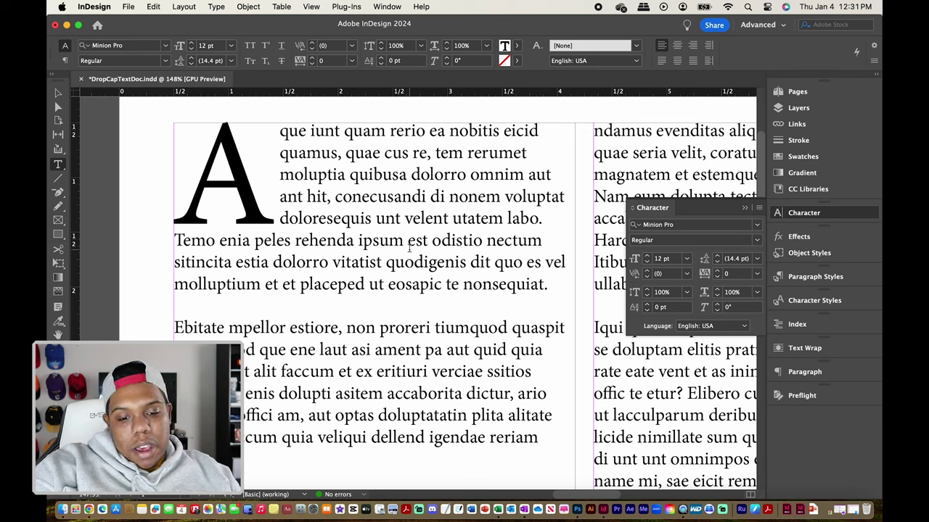
- Increase the first paragraph's drop cap to 4 characters
{"action": "key", "text": "super+0"}
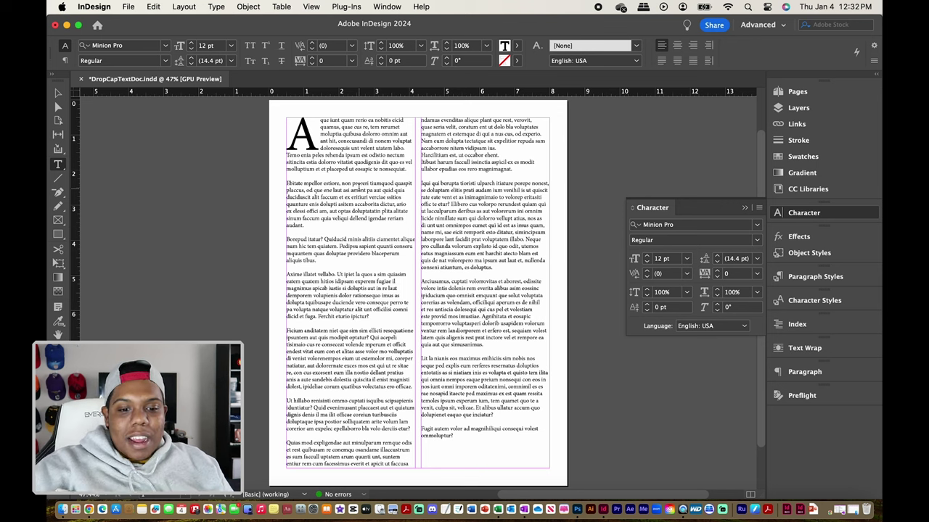
{"action": "left_click_drag", "start_coordinate": [288, 123], "coordinate": [301, 131]}
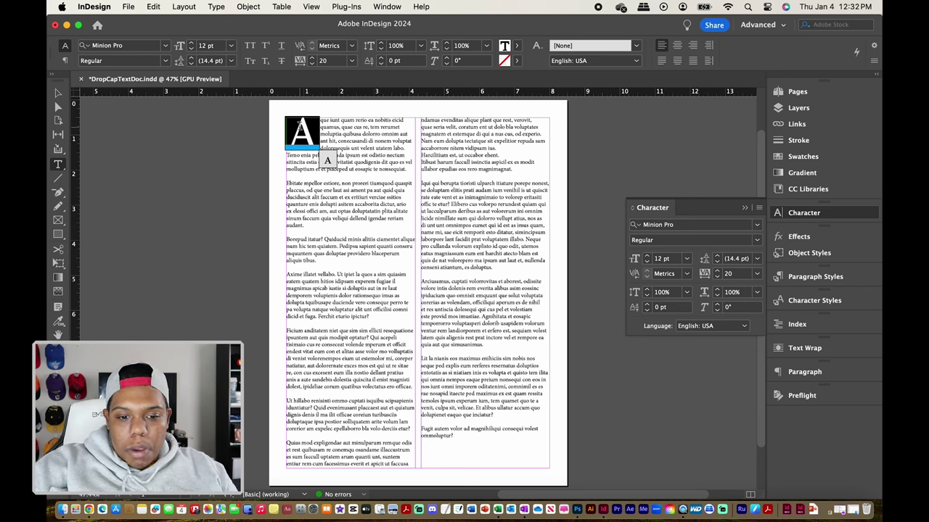
{"action": "left_click", "coordinate": [299, 127]}
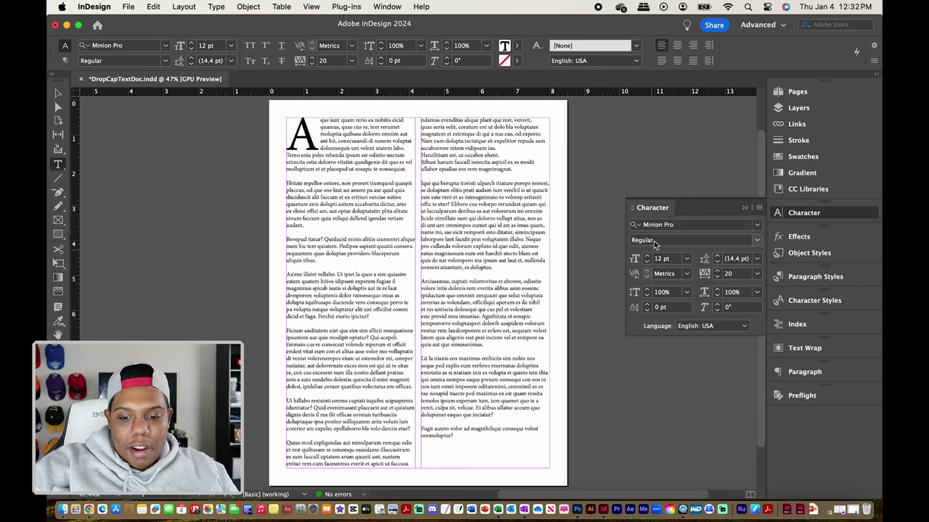
{"action": "left_click", "coordinate": [804, 372]}
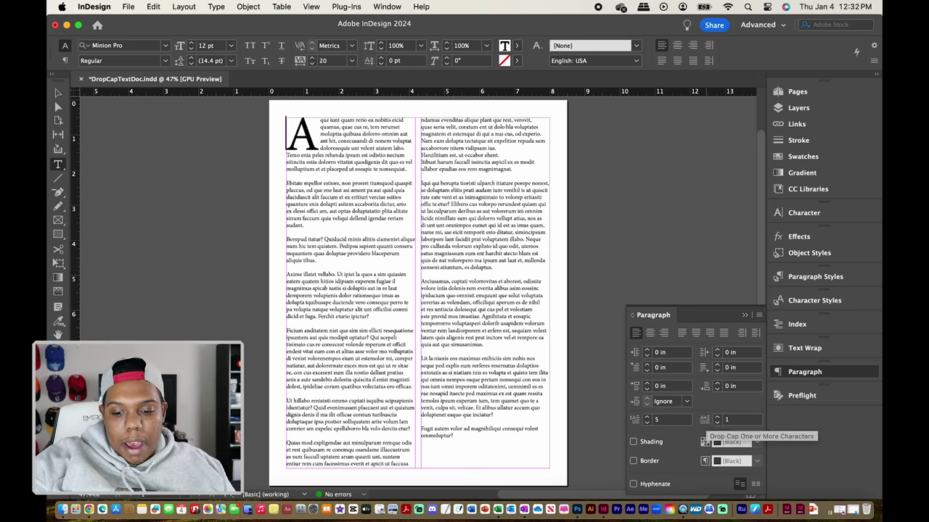
{"action": "left_click", "coordinate": [724, 425]}
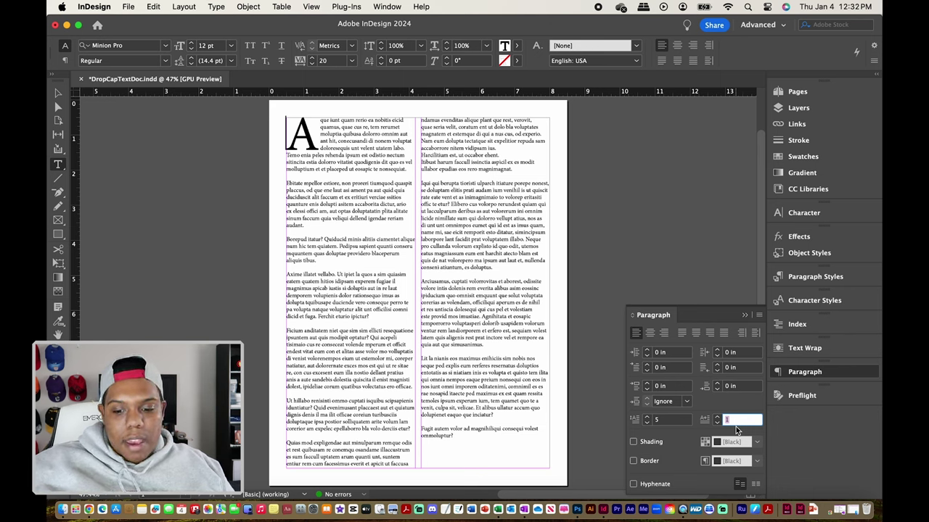
{"action": "left_click", "coordinate": [717, 418]}
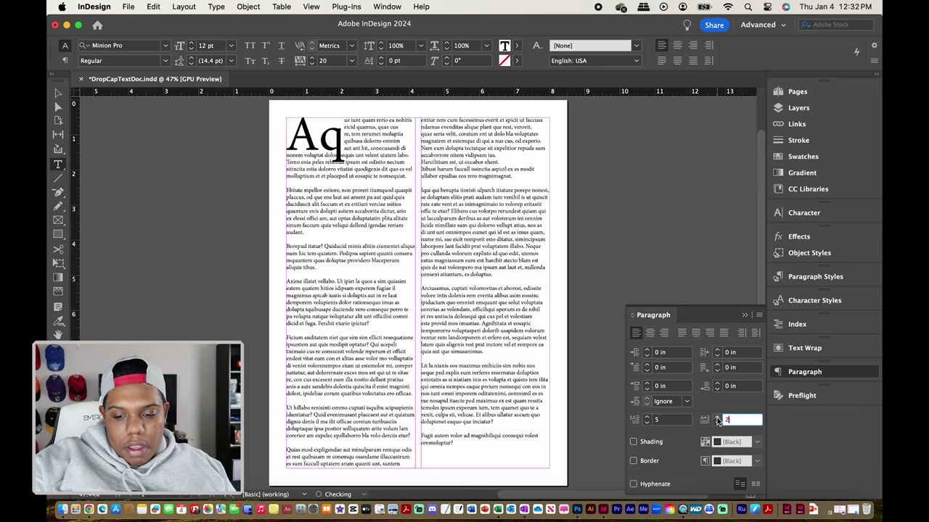
{"action": "left_click", "coordinate": [717, 418]}
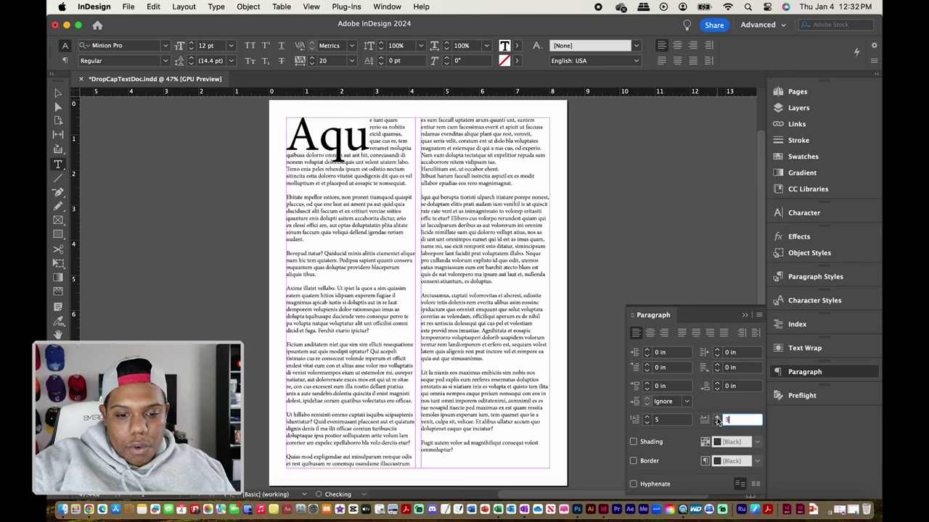
{"action": "left_click", "coordinate": [717, 418]}
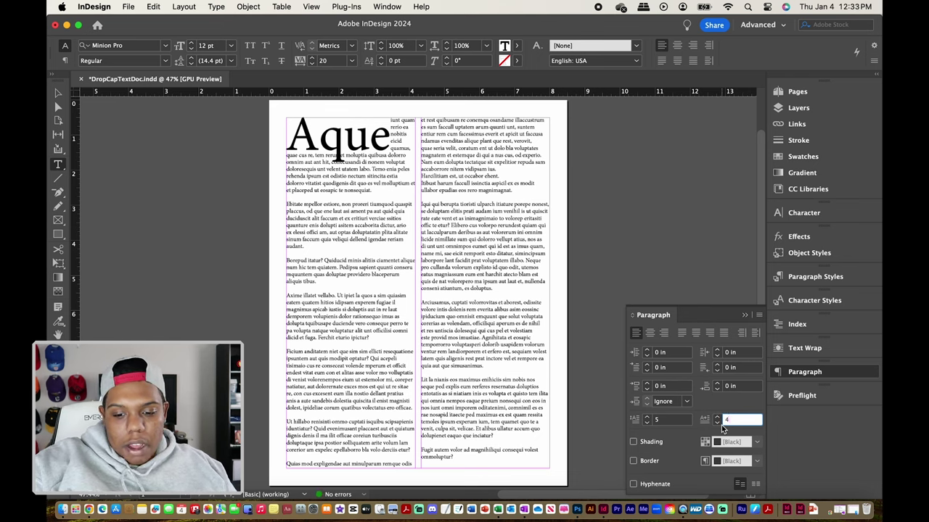
- Reduce the first paragraph's drop cap to a single character
{"action": "left_click", "coordinate": [717, 423]}
{"action": "left_click", "coordinate": [718, 423]}
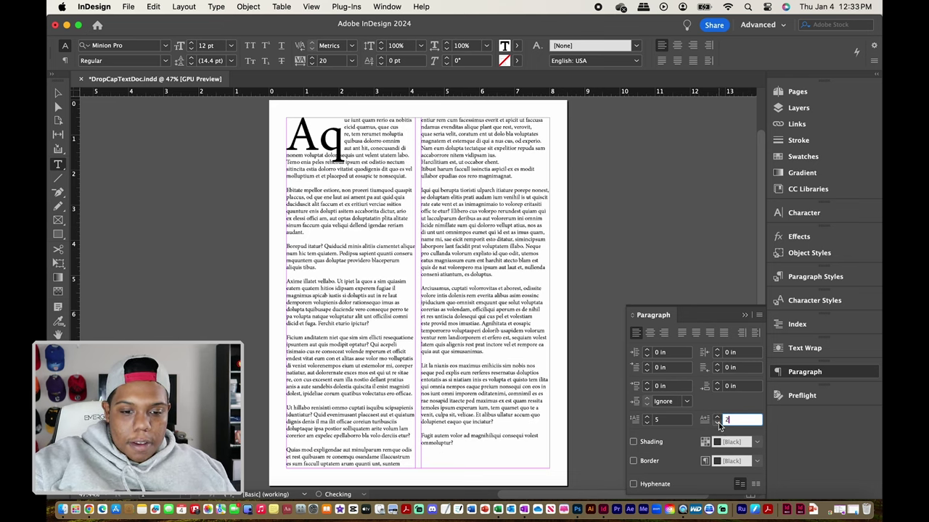
{"action": "left_click", "coordinate": [718, 423]}
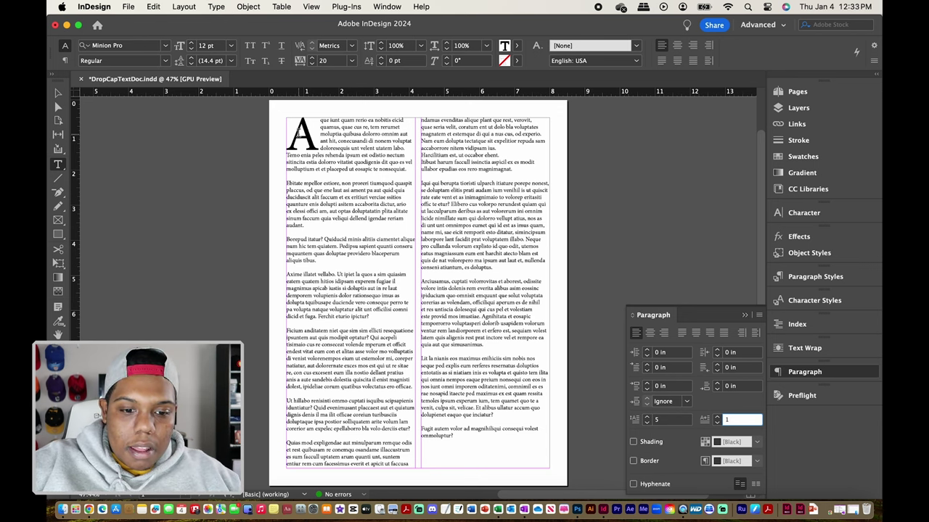
- Select the drop cap letter A and change its font to Riffic Free
{"action": "left_click_drag", "start_coordinate": [298, 134], "coordinate": [326, 159]}
{"action": "scroll", "coordinate": [252, 149], "scroll_direction": "up", "scroll_amount": 2}
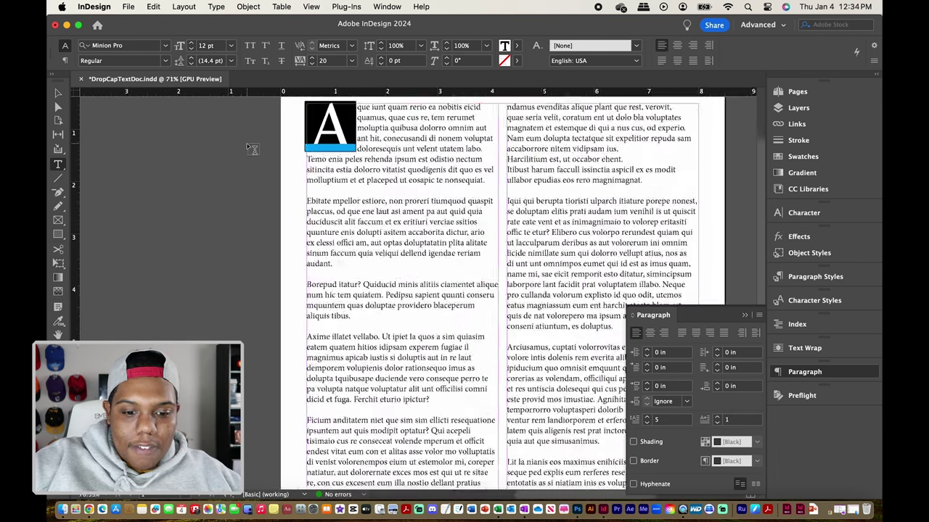
{"action": "scroll", "coordinate": [252, 148], "scroll_direction": "up", "scroll_amount": 2}
{"action": "scroll", "coordinate": [298, 191], "scroll_direction": "up", "scroll_amount": 2}
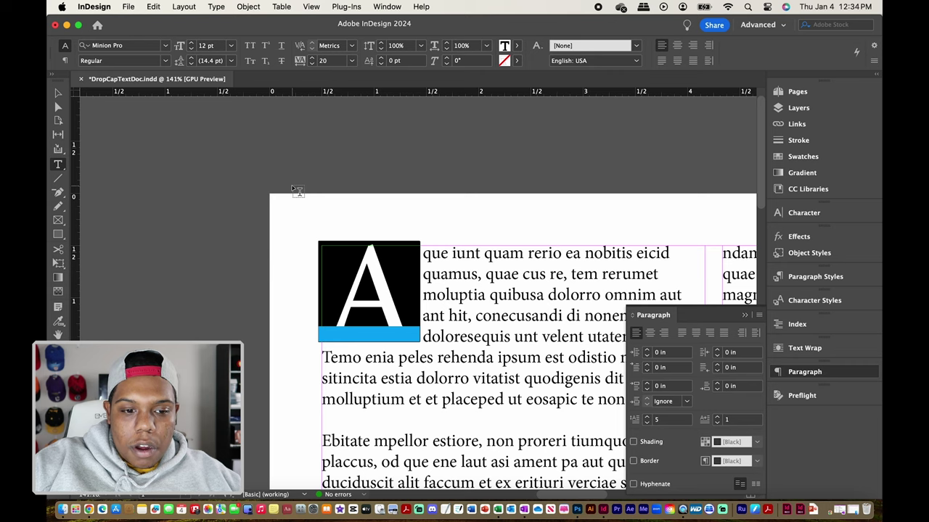
{"action": "scroll", "coordinate": [297, 190], "scroll_direction": "down", "scroll_amount": 1}
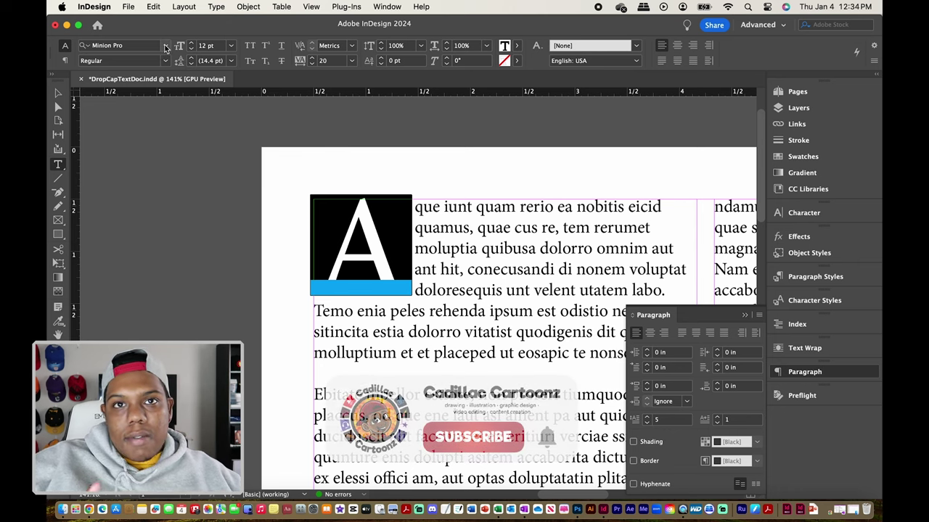
{"action": "left_click", "coordinate": [166, 45]}
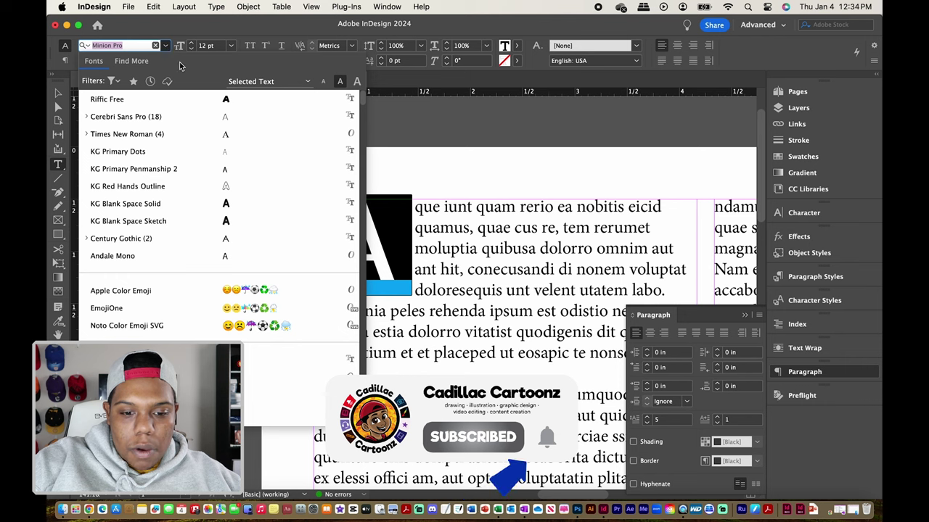
{"action": "left_click", "coordinate": [210, 98]}
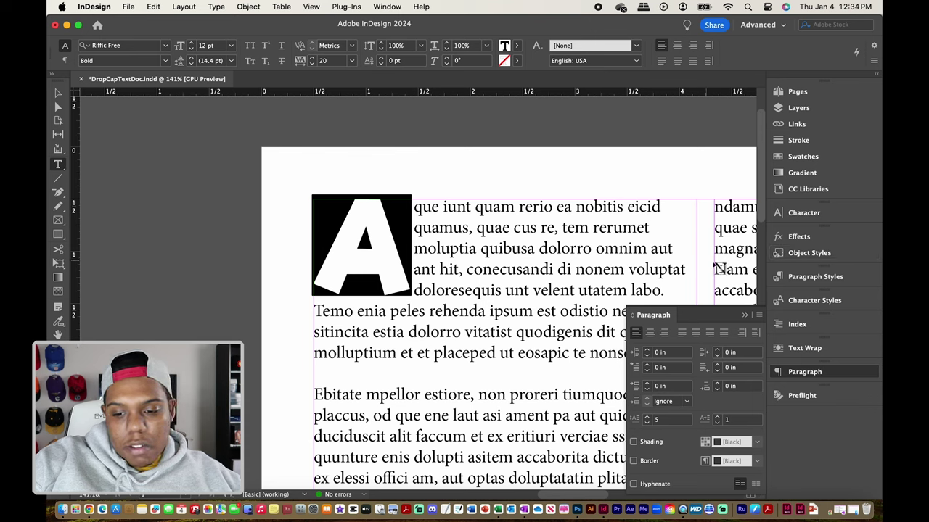
- Create a new character style from the selected drop cap letter's formatting
{"action": "left_click", "coordinate": [802, 304]}
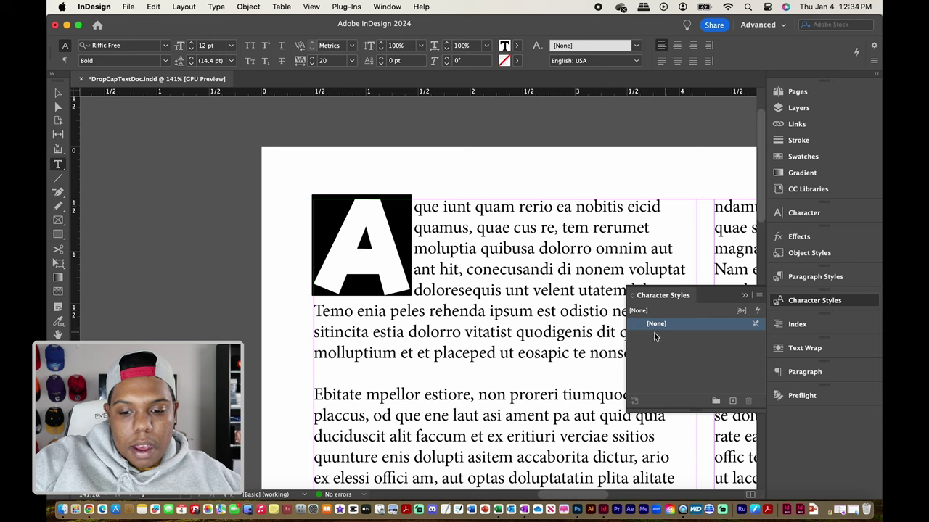
{"action": "left_click", "coordinate": [735, 403], "text": "alt"}
{"action": "key", "text": "Return"}
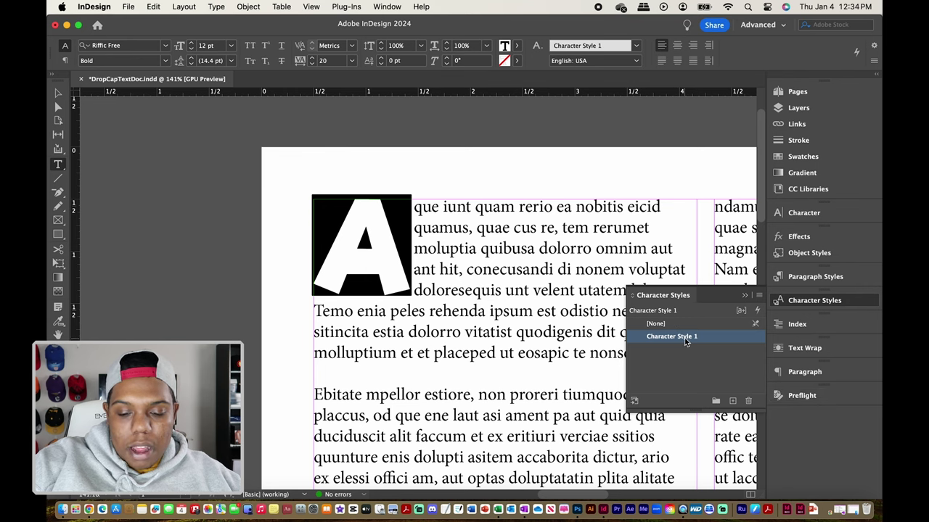
- Open the new character style's options and rename it "Drop Cap Character Style"
{"action": "double_click", "coordinate": [685, 337]}
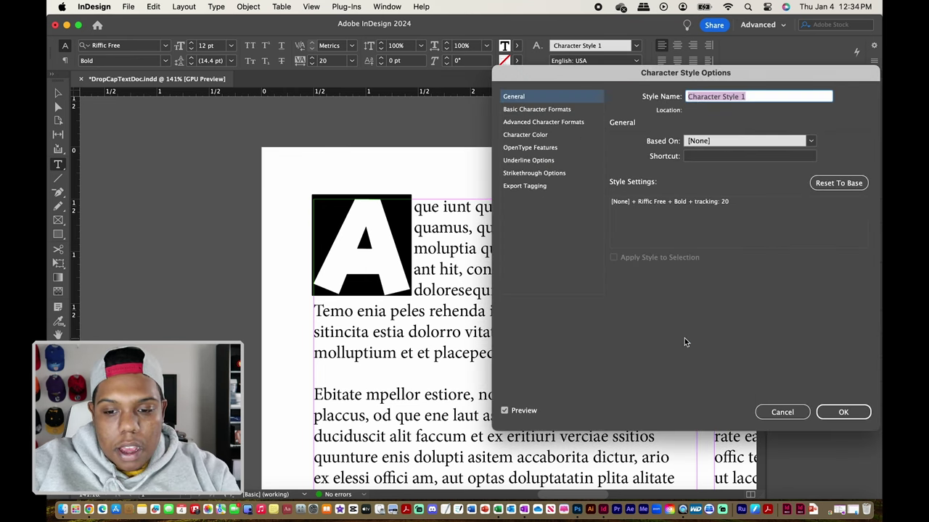
{"action": "type", "text": "Drop C"}
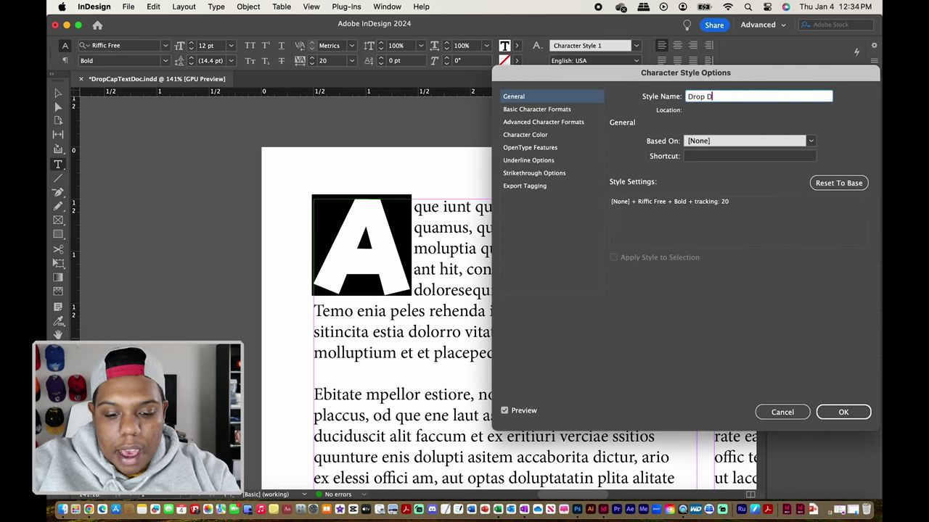
{"action": "type", "text": "ap Text"}
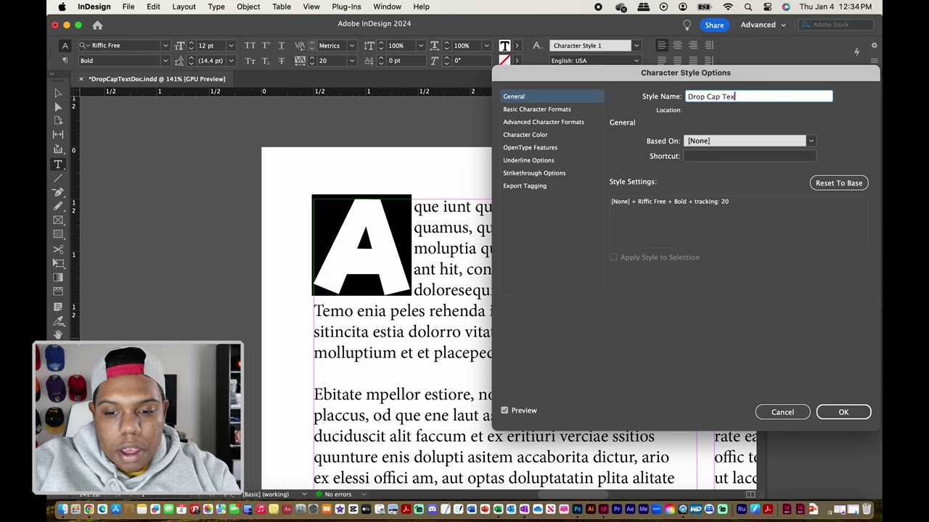
{"action": "key", "text": "BackSpace"}
{"action": "key", "text": "BackSpace"}
{"action": "key", "text": "BackSpace"}
{"action": "key", "text": "BackSpace"}
{"action": "type", "text": "Character T"}
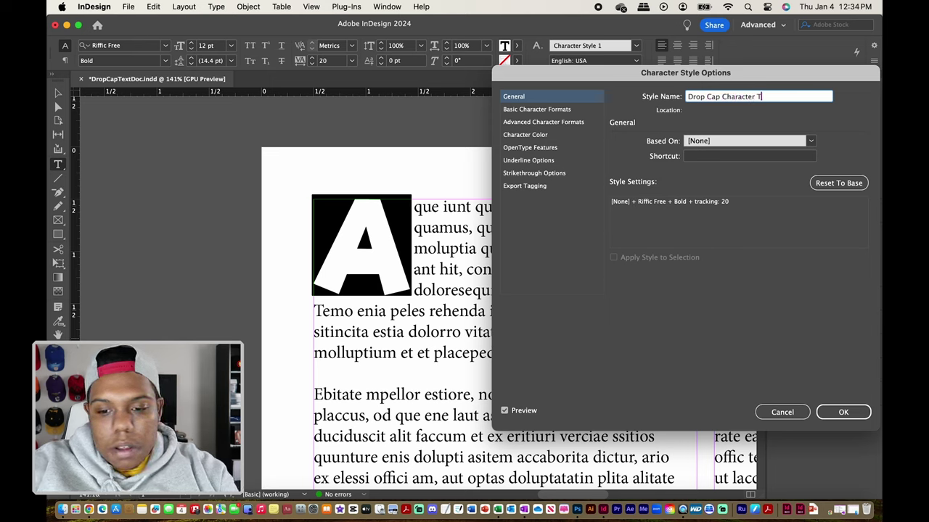
{"action": "key", "text": "BackSpace"}
{"action": "type", "text": "Style"}
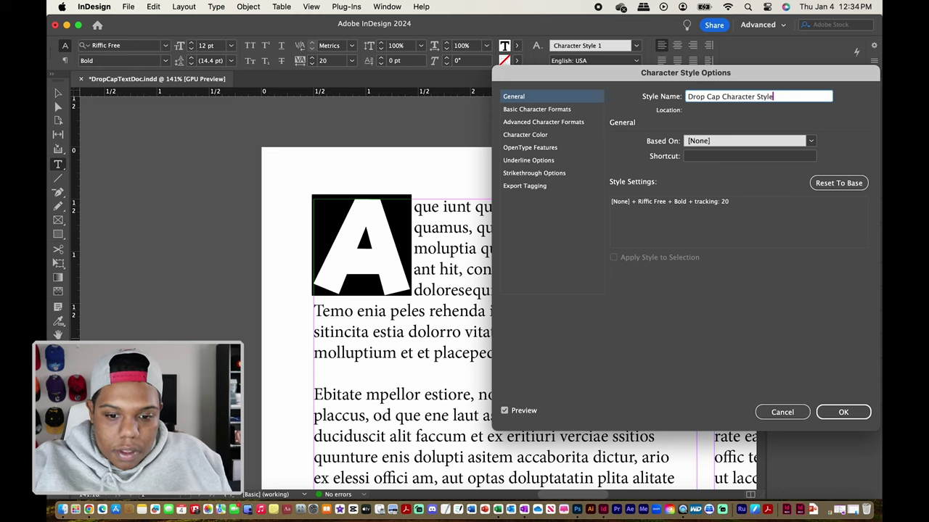
{"action": "left_click", "coordinate": [566, 99]}
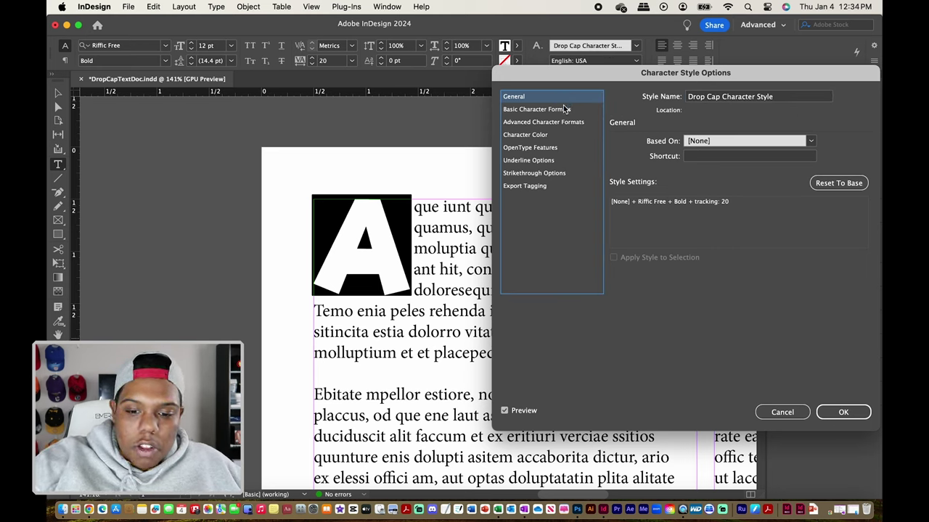
- Set the style's character color to the red swatch C=15 M=100 Y=100 K=0
{"action": "left_click", "coordinate": [564, 111]}
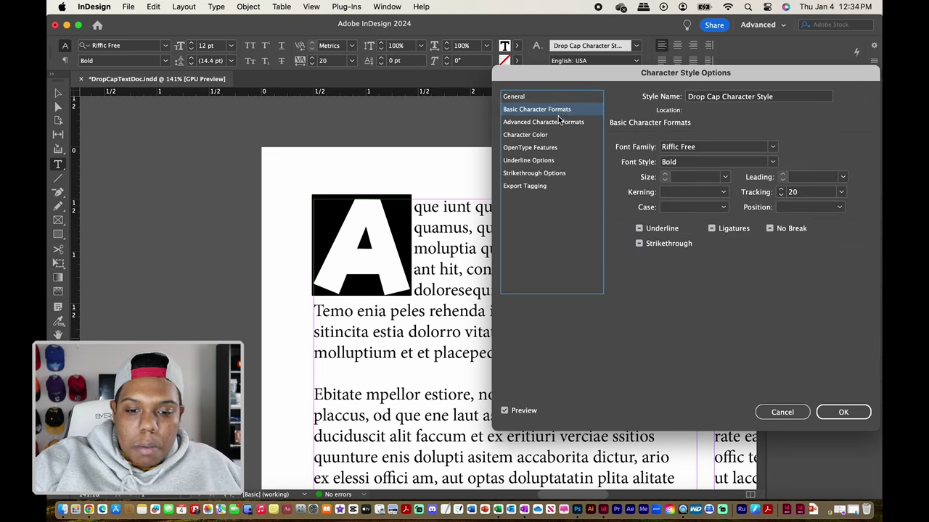
{"action": "left_click", "coordinate": [561, 122]}
{"action": "left_click", "coordinate": [546, 135]}
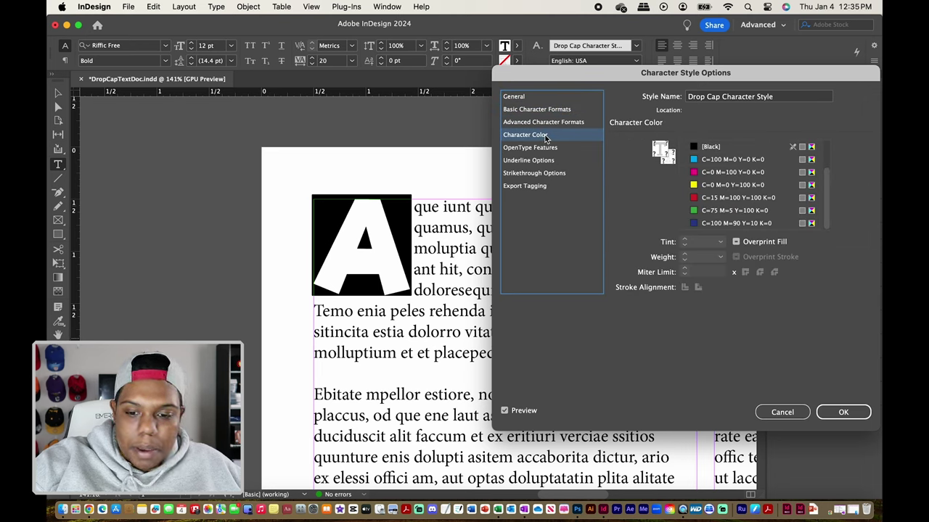
{"action": "scroll", "coordinate": [733, 188], "scroll_direction": "down", "scroll_amount": 2}
{"action": "left_click", "coordinate": [733, 198]}
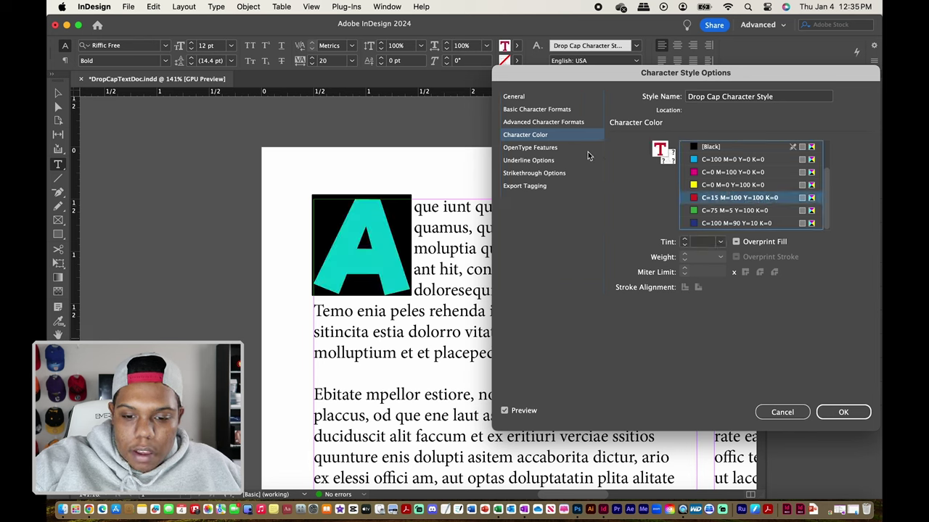
- Review the style's OpenType, underline, strikethrough, export tagging, color and advanced character settings
{"action": "left_click", "coordinate": [564, 148]}
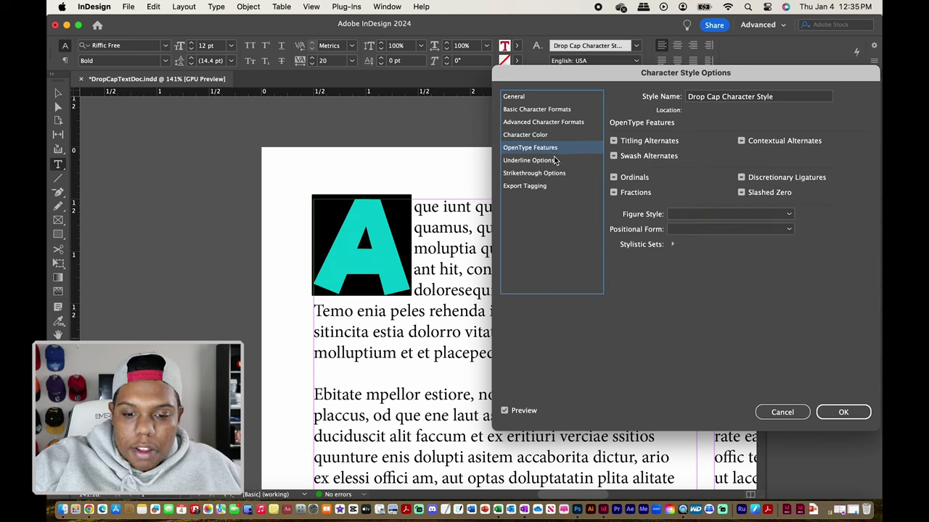
{"action": "left_click", "coordinate": [555, 160]}
{"action": "left_click", "coordinate": [557, 172]}
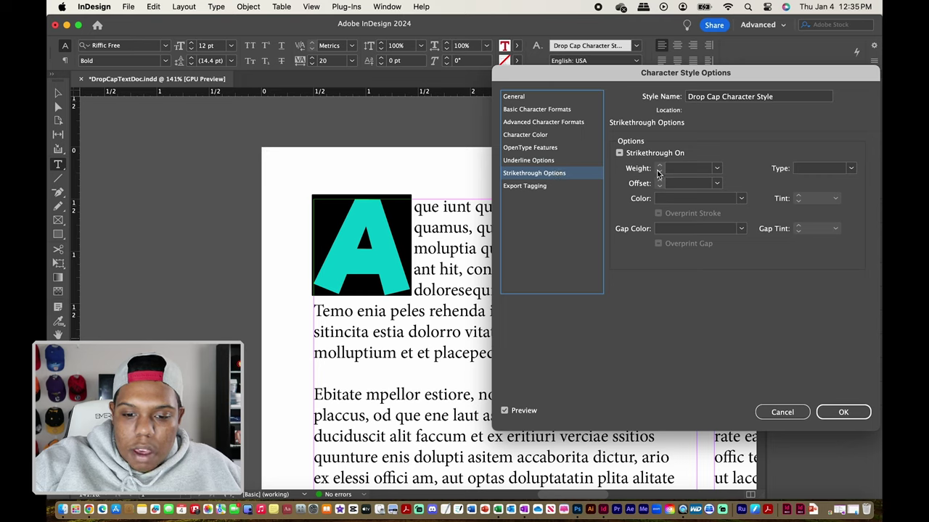
{"action": "left_click", "coordinate": [591, 160]}
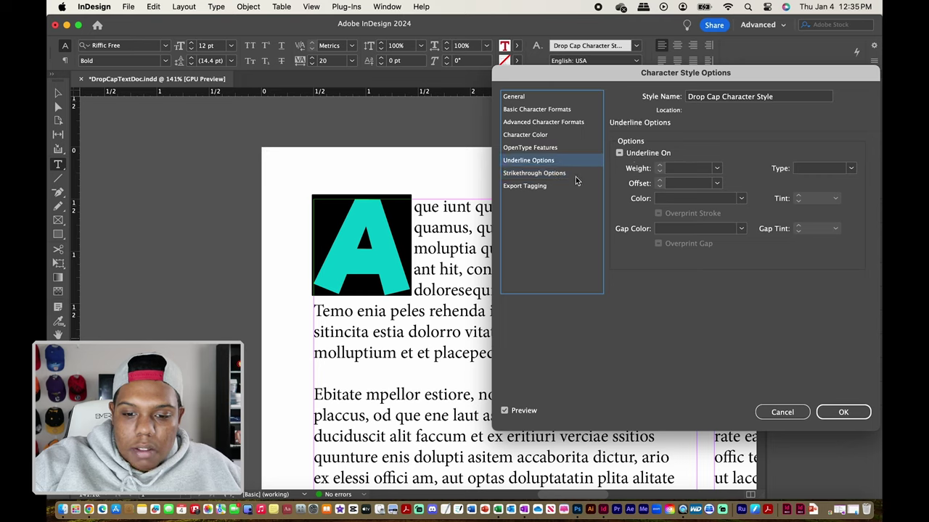
{"action": "left_click", "coordinate": [566, 186]}
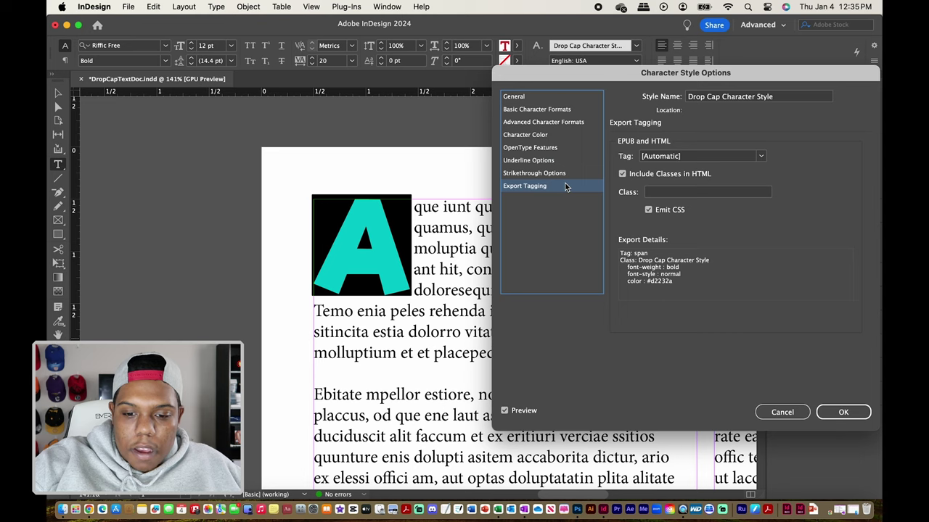
{"action": "left_click", "coordinate": [541, 148]}
{"action": "left_click", "coordinate": [541, 136]}
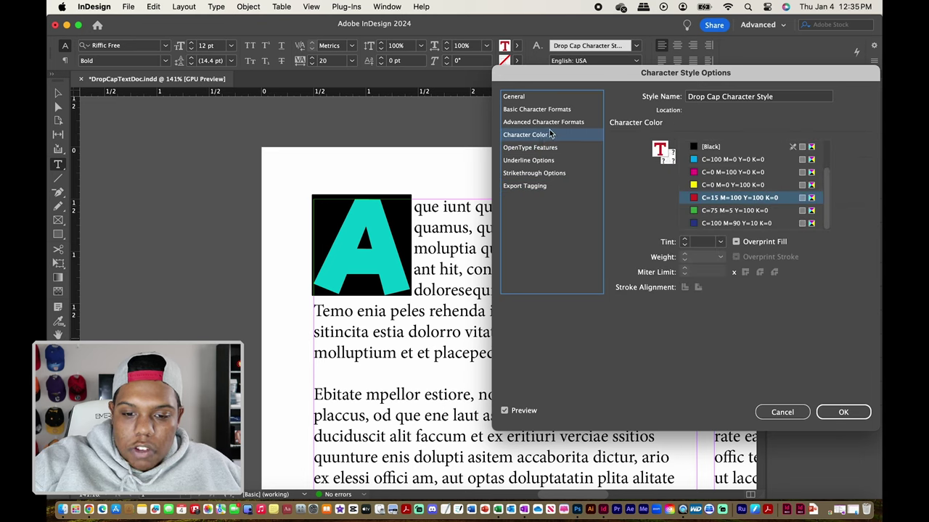
{"action": "left_click", "coordinate": [550, 123]}
- Set the tracking in the style's basic character formats to 40 and move the options dialog clear of the drop cap
{"action": "left_click", "coordinate": [555, 109]}
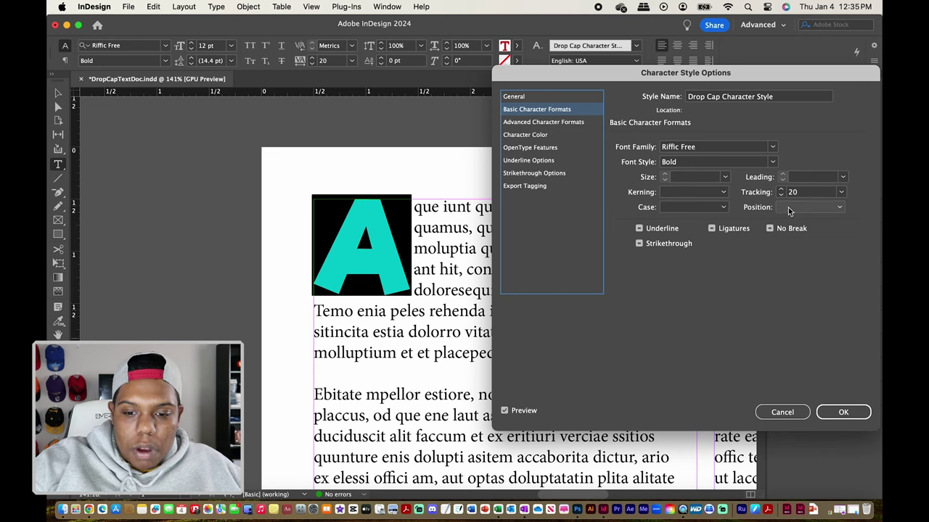
{"action": "left_click_drag", "start_coordinate": [734, 72], "coordinate": [702, 72]}
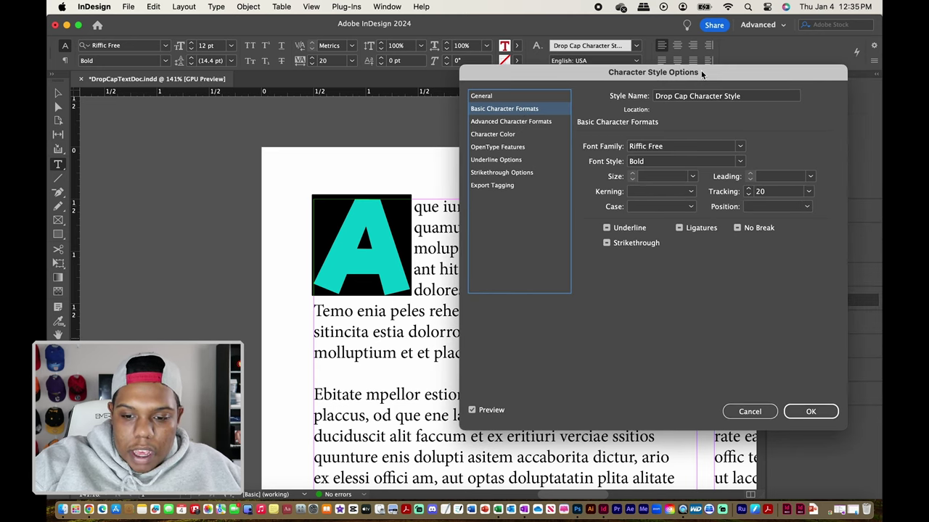
{"action": "left_click", "coordinate": [750, 188]}
{"action": "left_click", "coordinate": [750, 188]}
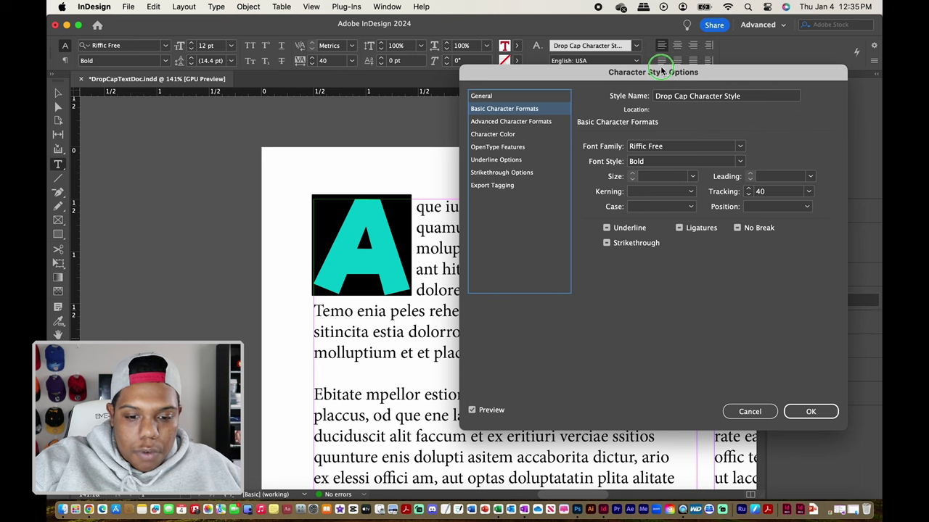
{"action": "left_click_drag", "start_coordinate": [660, 77], "coordinate": [684, 40]}
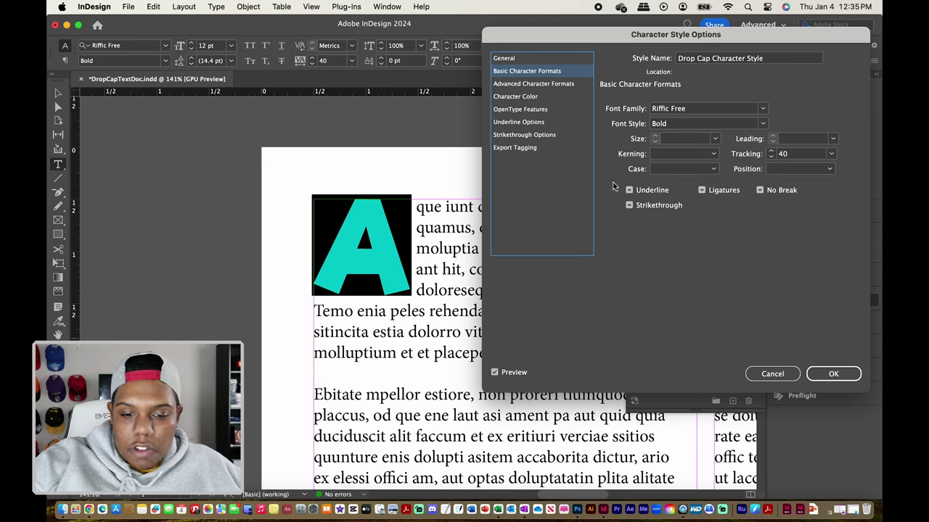
- Review the basic and general settings of the Drop Cap Character Style and save the style
{"action": "left_click", "coordinate": [771, 151]}
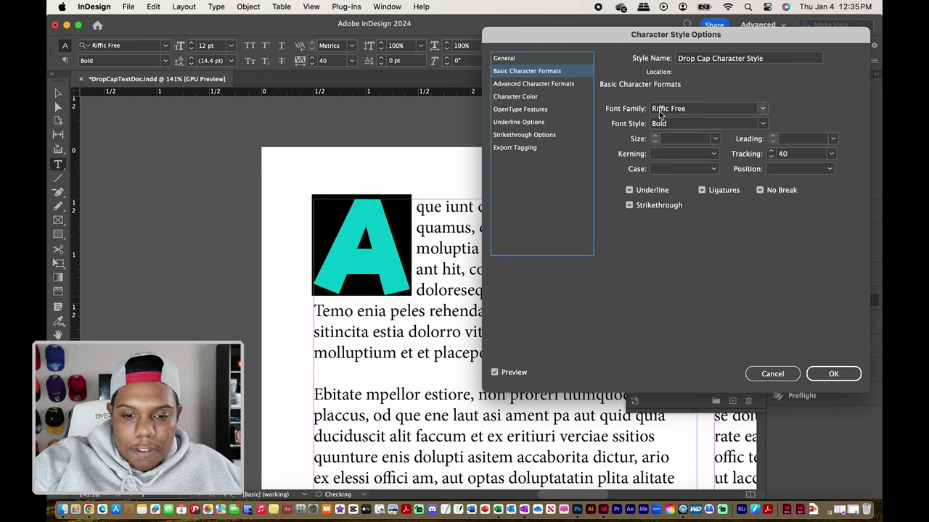
{"action": "left_click", "coordinate": [560, 57]}
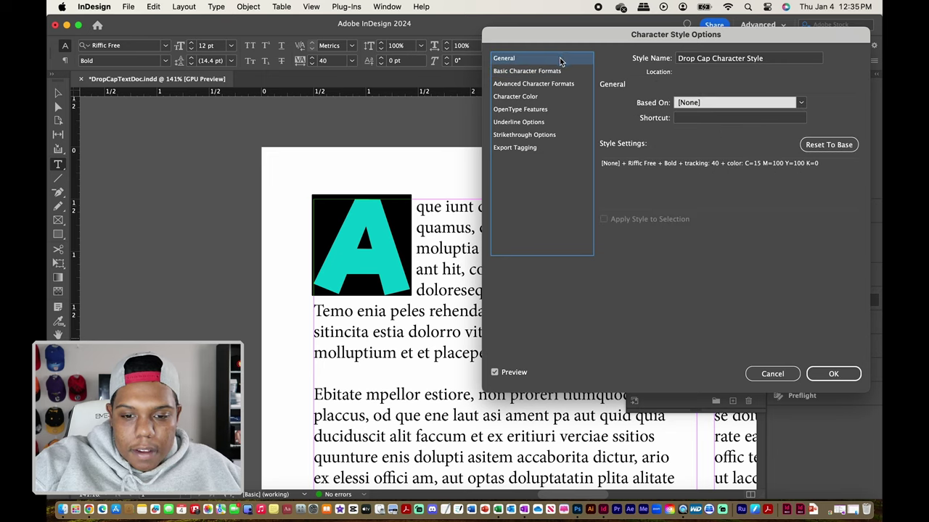
{"action": "left_click", "coordinate": [560, 71]}
{"action": "left_click", "coordinate": [562, 61]}
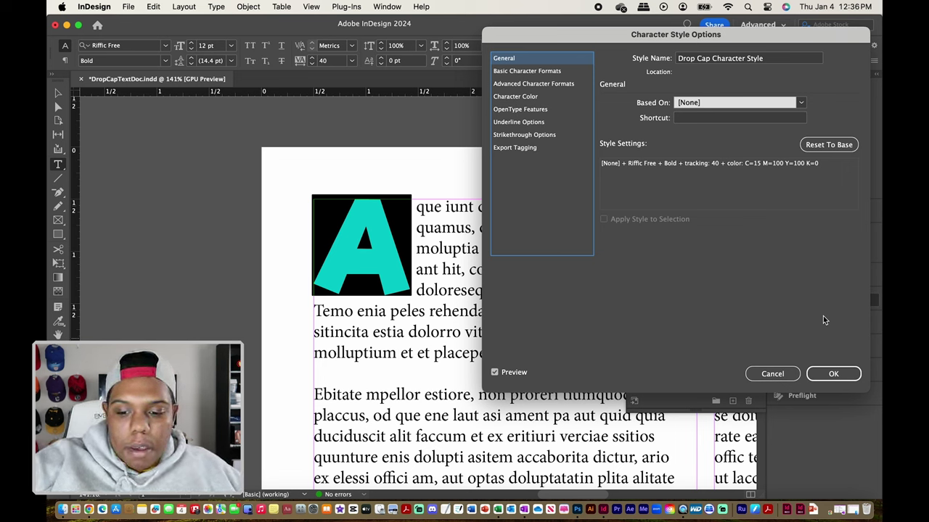
{"action": "left_click", "coordinate": [835, 372]}
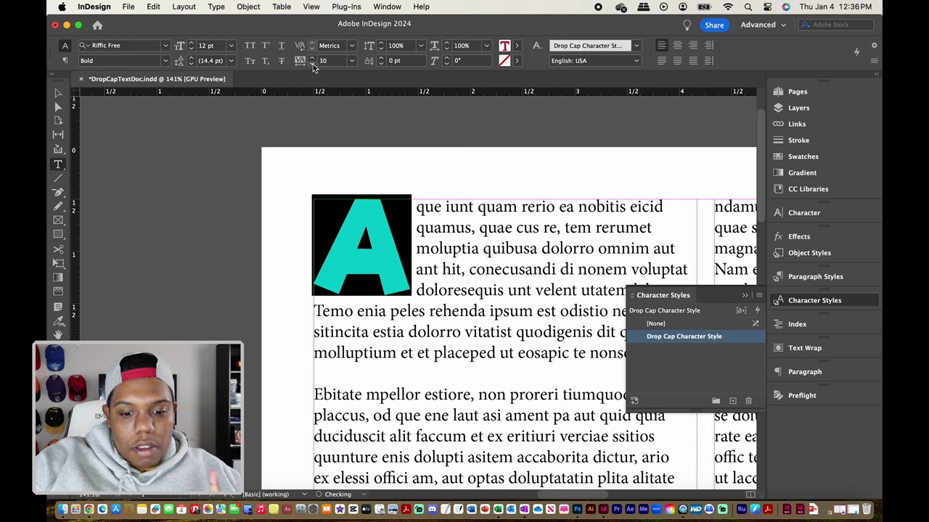
- Set the drop cap A's tracking to 30 and redefine the Drop Cap Character Style to match
{"action": "left_click", "coordinate": [313, 64]}
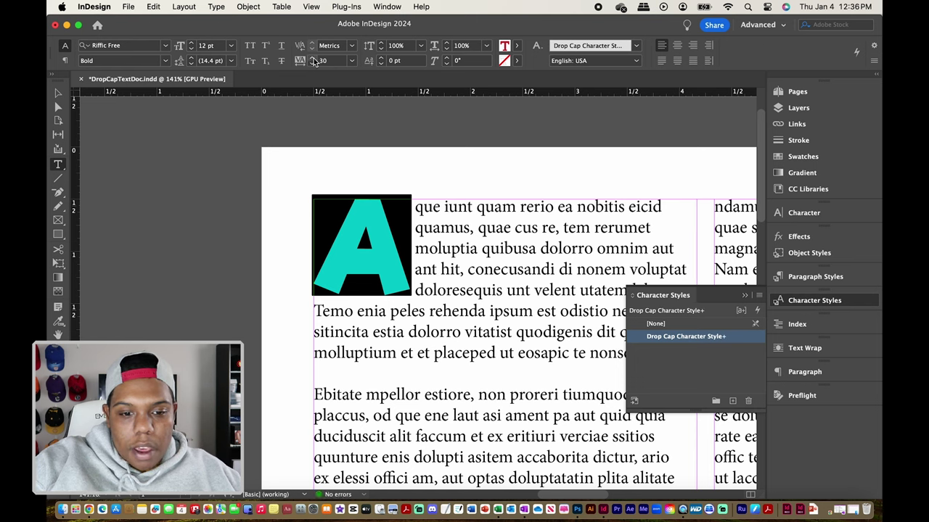
{"action": "left_click", "coordinate": [313, 64]}
{"action": "left_click", "coordinate": [312, 57]}
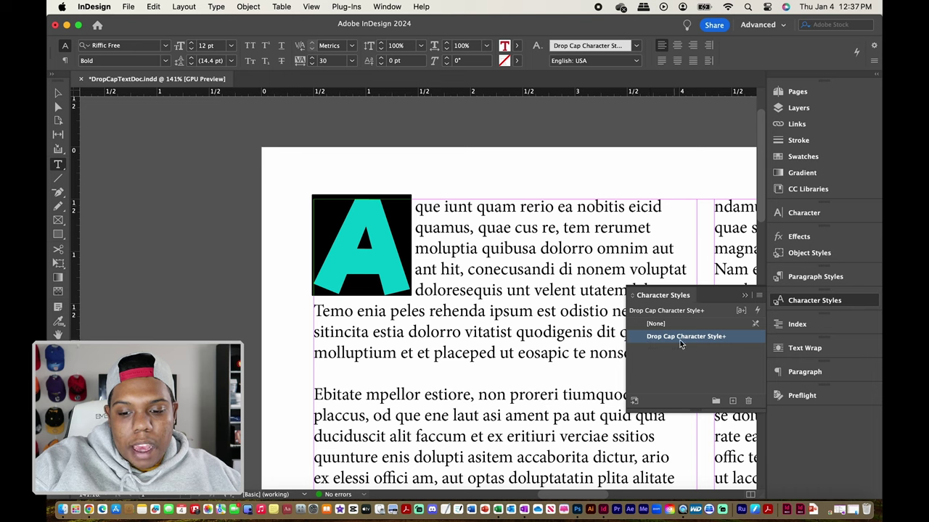
{"action": "mouse_move", "coordinate": [730, 343]}
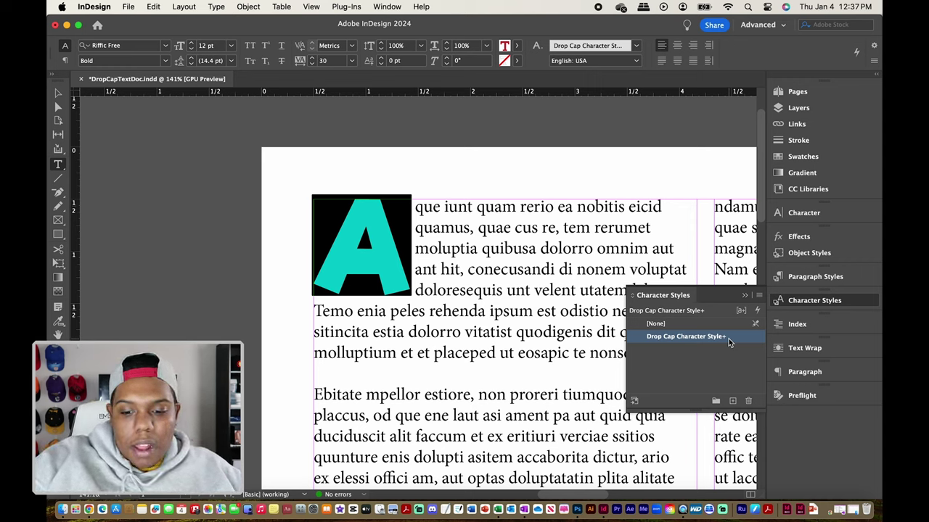
{"action": "right_click", "coordinate": [721, 342]}
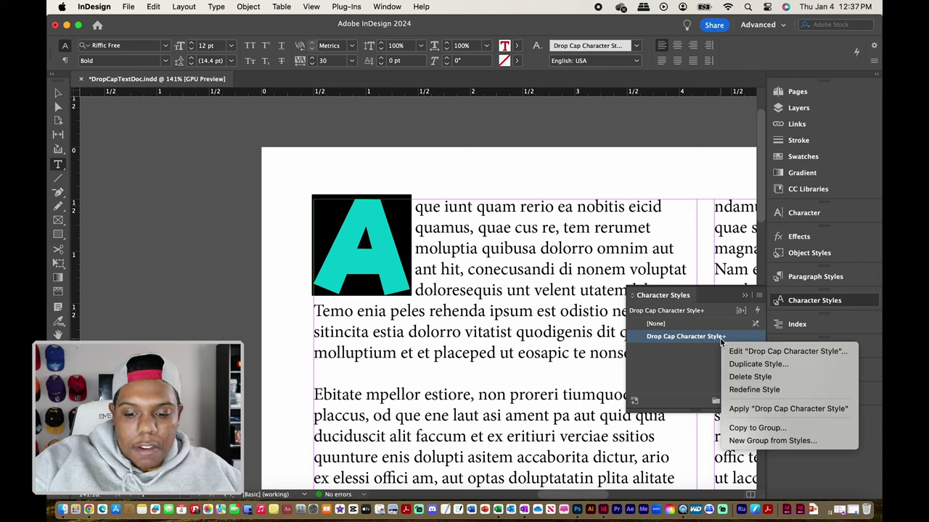
{"action": "left_click", "coordinate": [754, 389]}
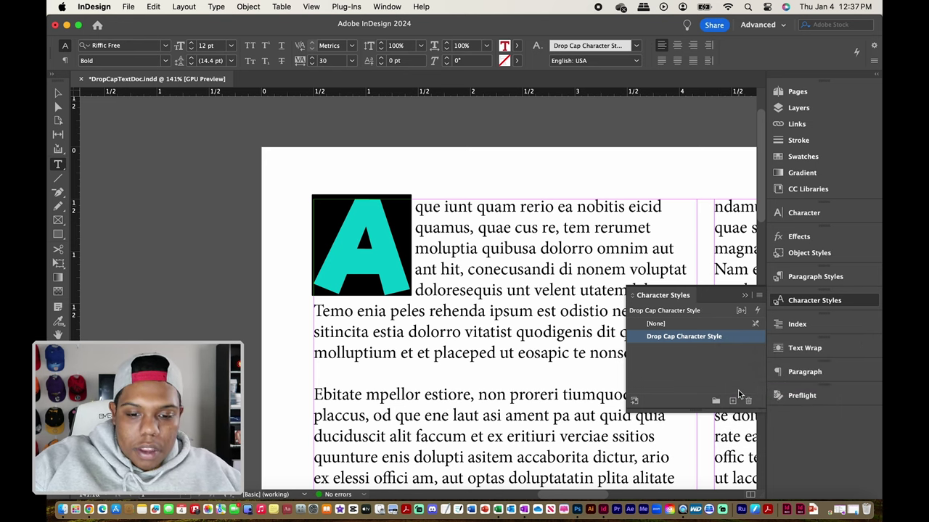
- Select and deselect the drop cap A to check its styled look against the body text
{"action": "scroll", "coordinate": [539, 333], "scroll_direction": "down", "scroll_amount": 5}
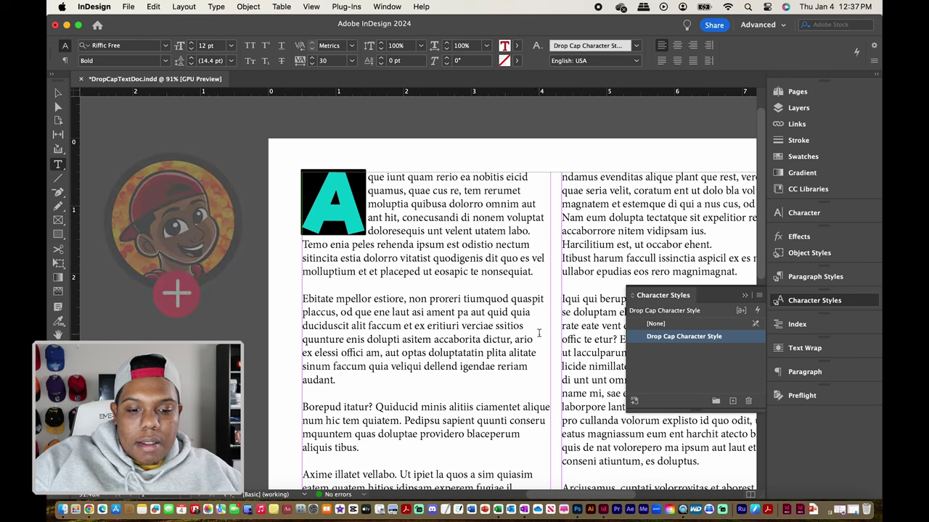
{"action": "left_click_drag", "start_coordinate": [302, 207], "coordinate": [365, 207]}
{"action": "left_click", "coordinate": [327, 210]}
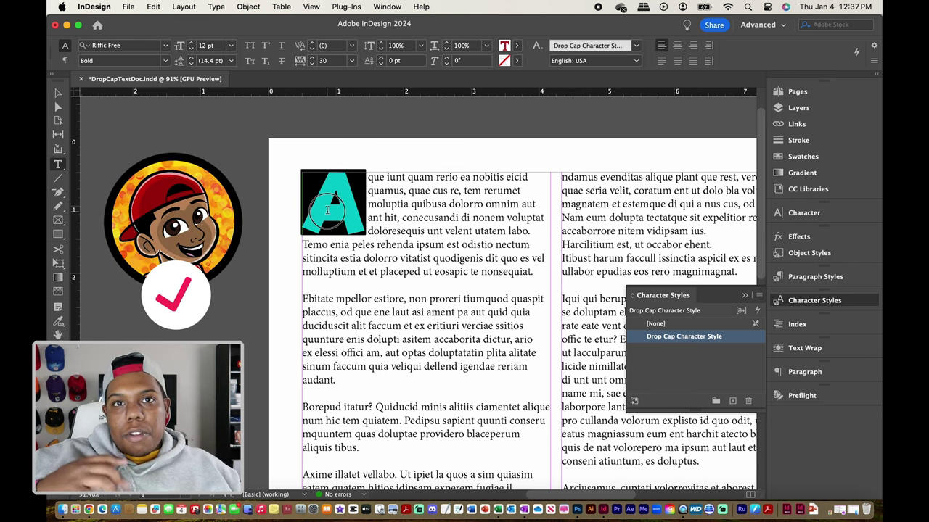
{"action": "left_click", "coordinate": [402, 245]}
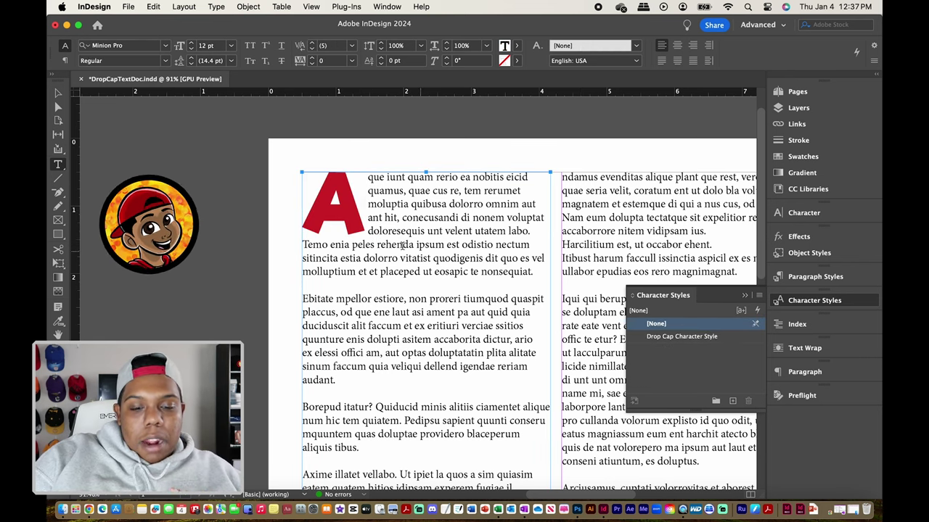
{"action": "left_click_drag", "start_coordinate": [398, 244], "coordinate": [410, 247]}
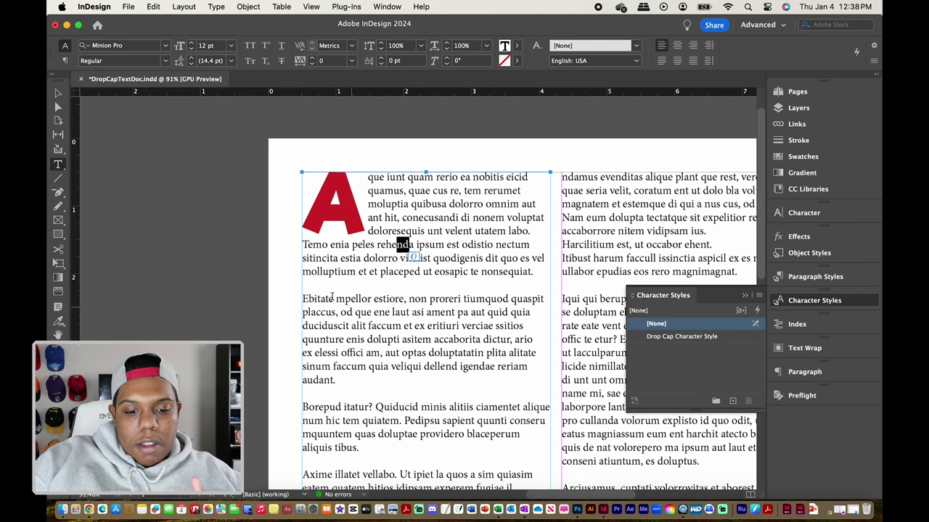
- Replace the breaks before "Ebitate" with paragraph returns so the second paragraph starts with its own drop cap after a blank line
{"action": "left_click", "coordinate": [320, 298]}
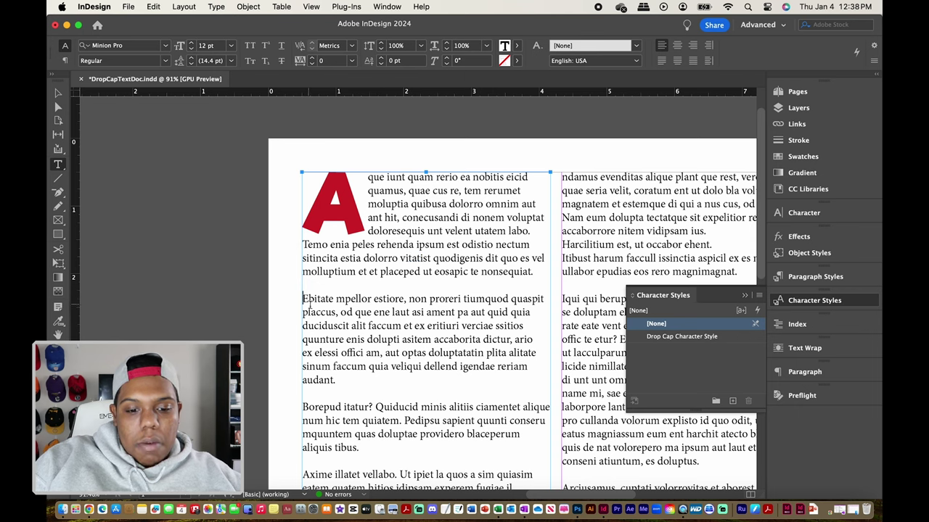
{"action": "key", "text": "BackSpace"}
{"action": "key", "text": "Return"}
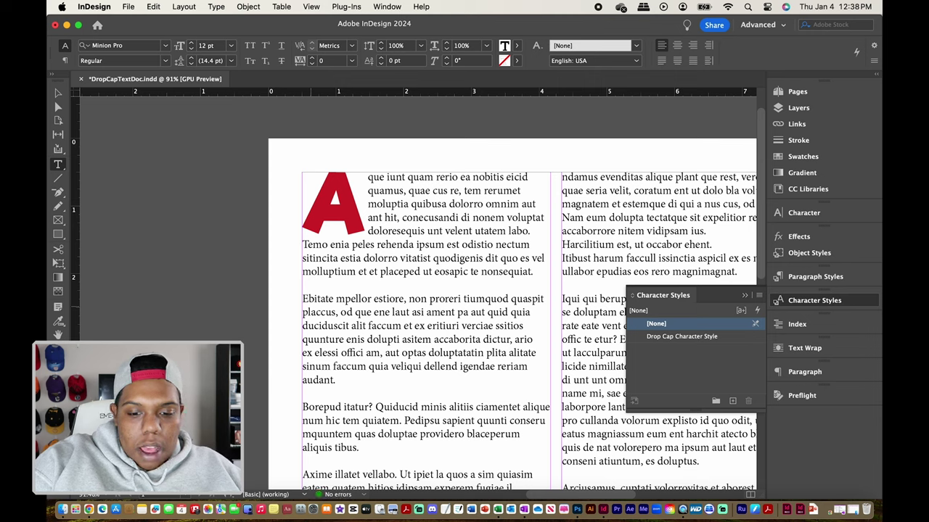
{"action": "key", "text": "BackSpace"}
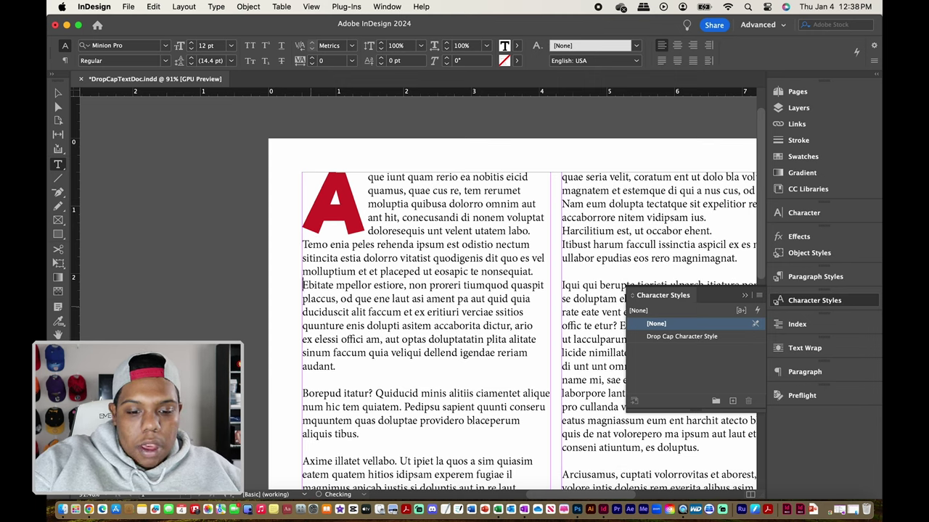
{"action": "key", "text": "BackSpace"}
{"action": "type", "text": "."}
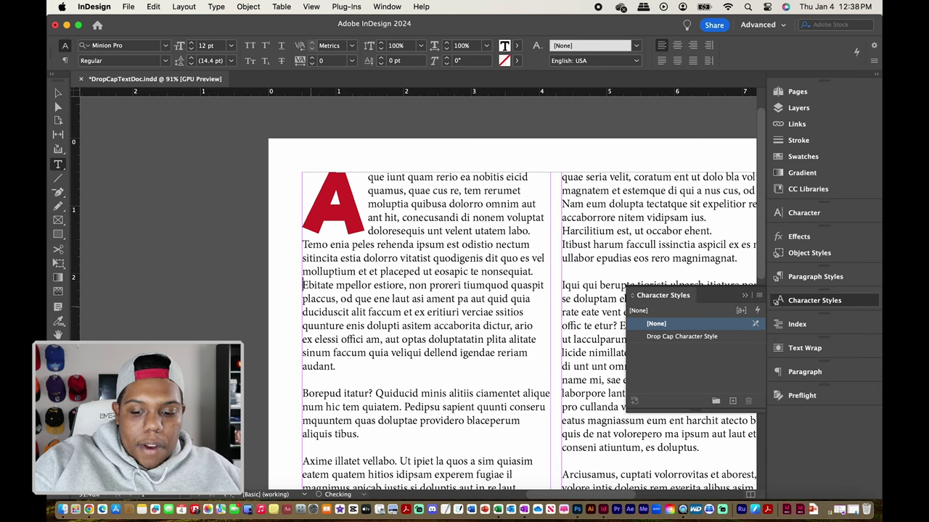
{"action": "key", "text": "Return"}
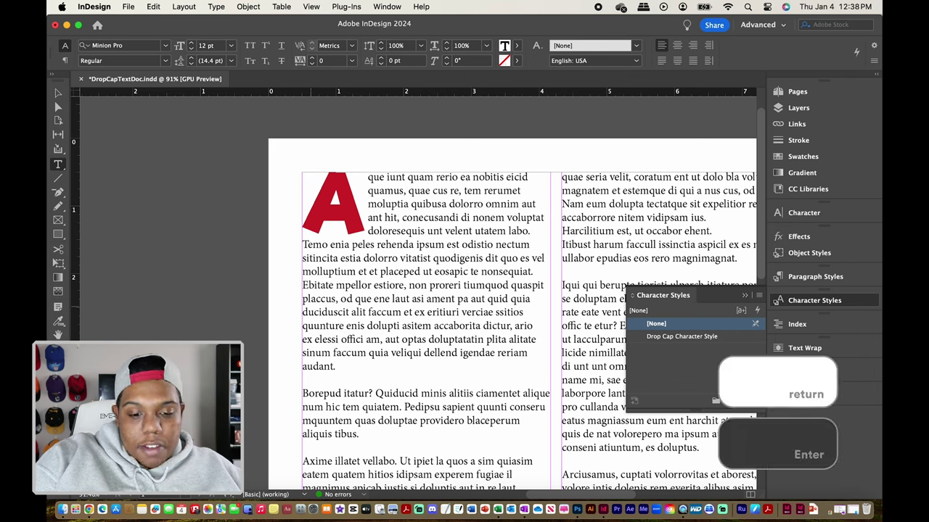
{"action": "key", "text": "super+KP_1"}
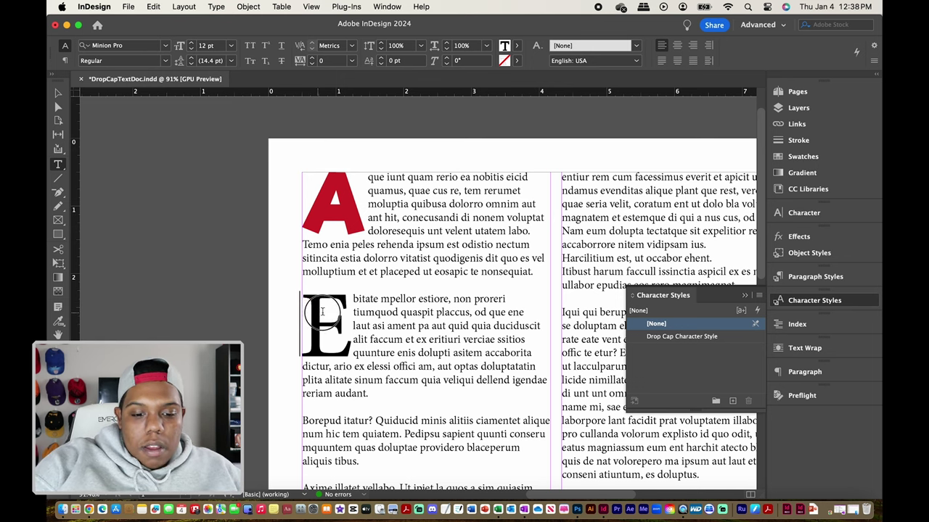
- Apply the Drop Cap Character Style to the drop cap E and deselect it
{"action": "left_click_drag", "start_coordinate": [322, 312], "coordinate": [343, 313]}
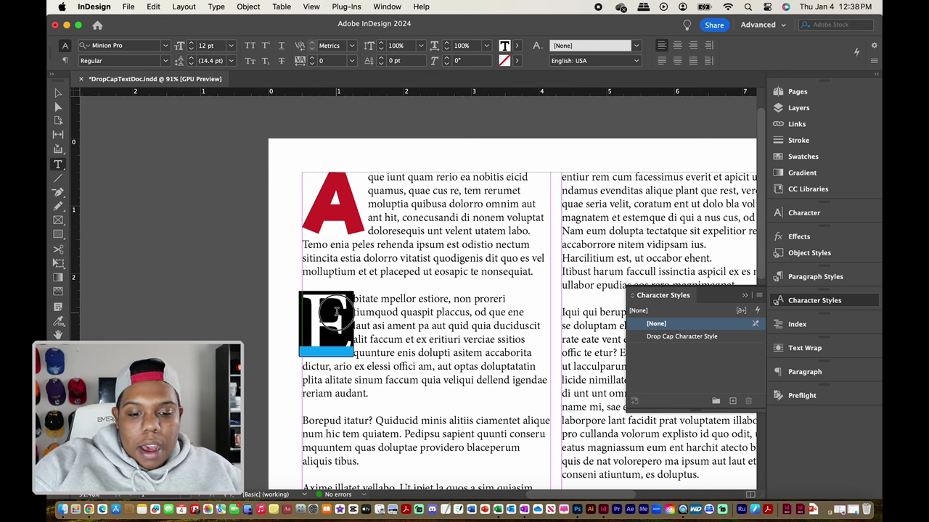
{"action": "left_click", "coordinate": [682, 337]}
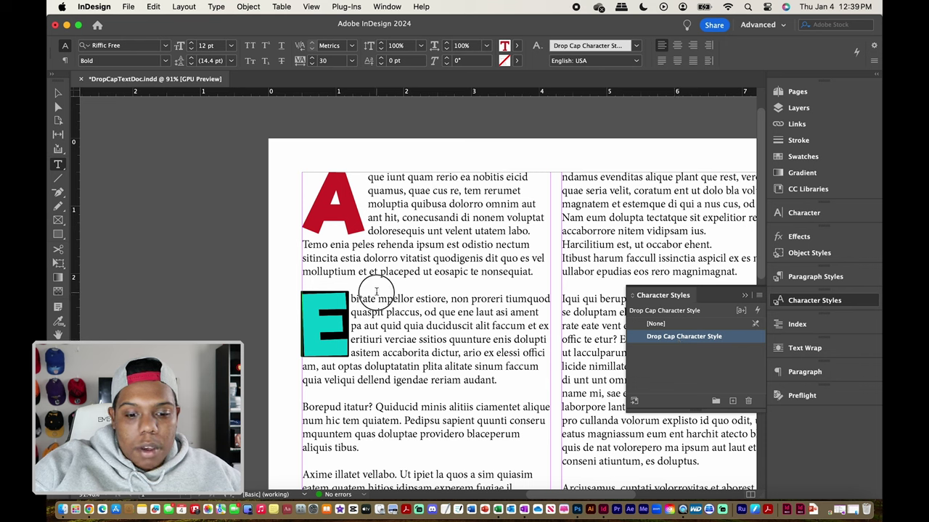
{"action": "left_click", "coordinate": [376, 298]}
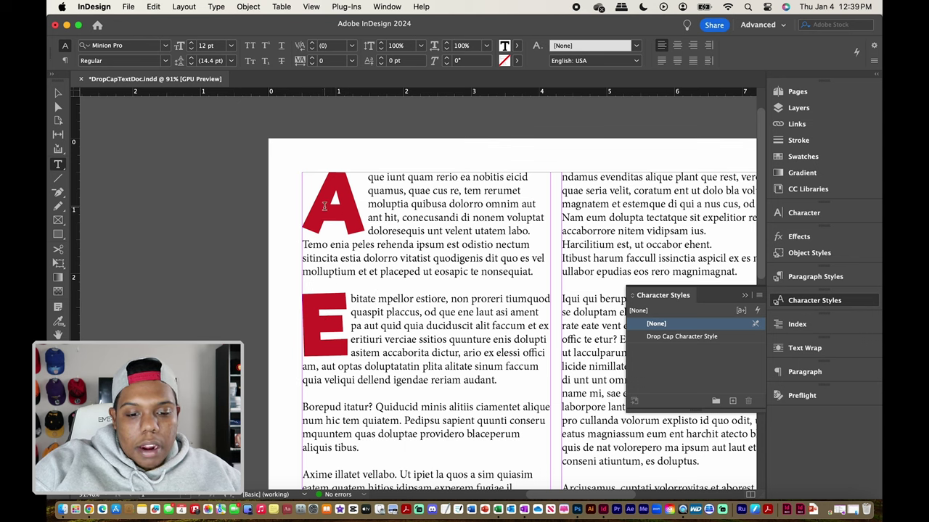
- Replace the breaks before "Borepud" with two paragraph returns so the third paragraph starts with its own drop cap
{"action": "scroll", "coordinate": [351, 210], "scroll_direction": "down", "scroll_amount": 4}
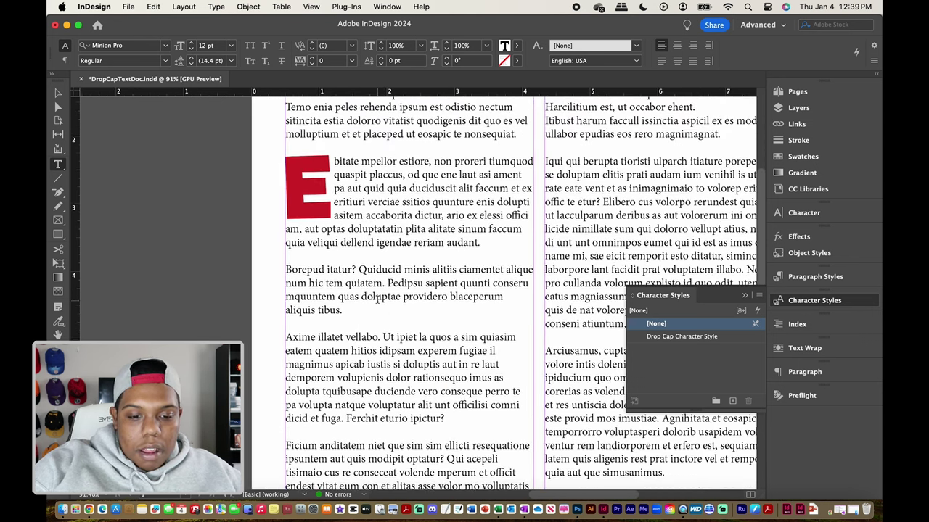
{"action": "left_click", "coordinate": [288, 269]}
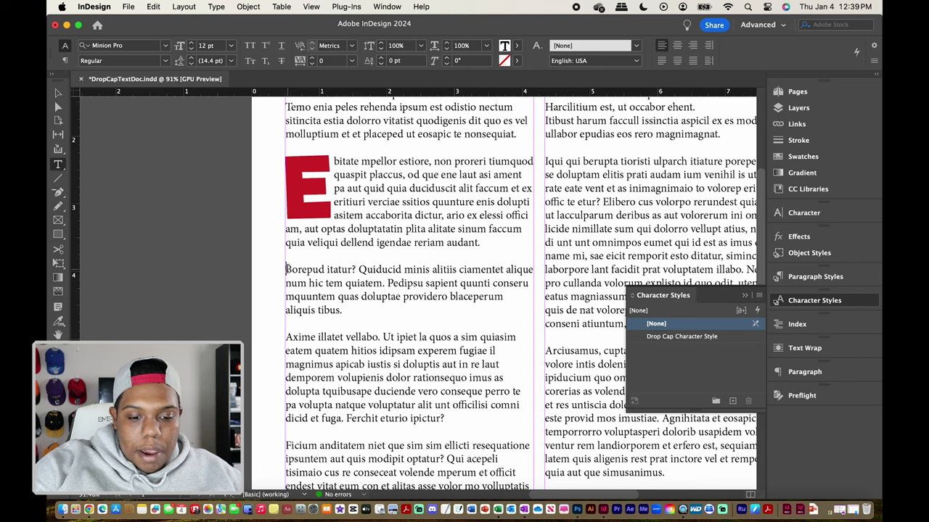
{"action": "key", "text": "BackSpace"}
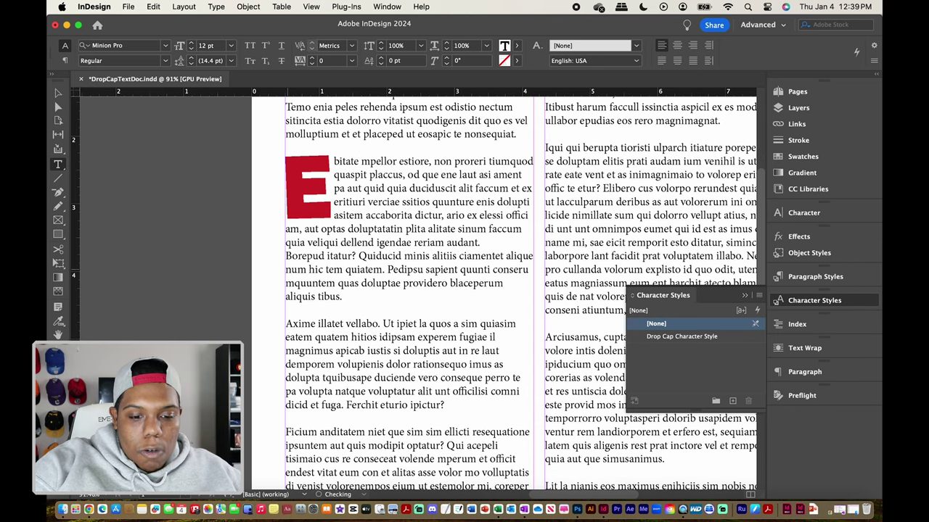
{"action": "key", "text": "BackSpace"}
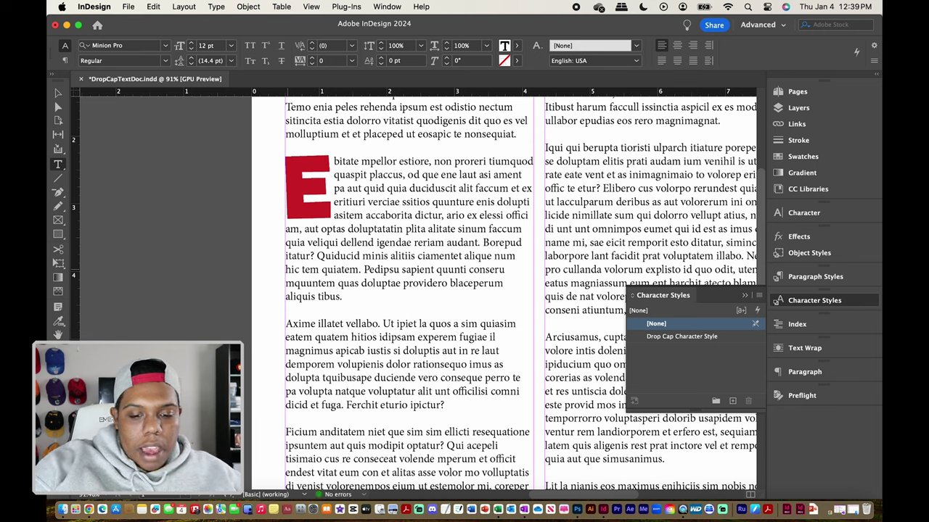
{"action": "key", "text": "Return"}
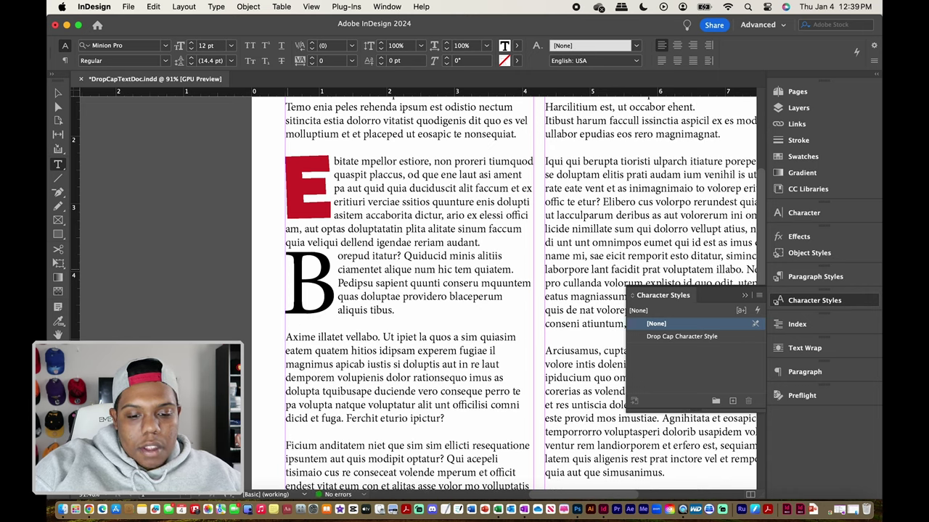
{"action": "key", "text": "Return"}
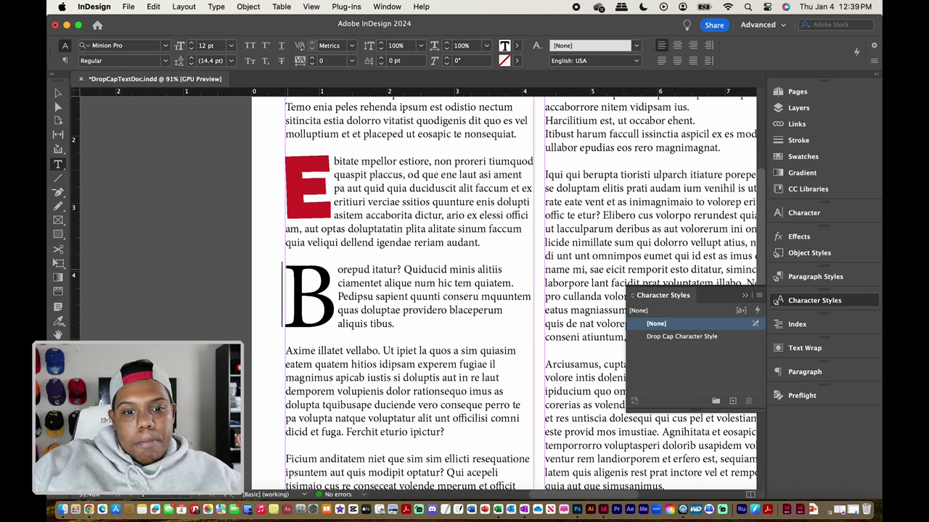
- Apply the Drop Cap Character Style to the drop cap B and deselect it
{"action": "left_click_drag", "start_coordinate": [332, 285], "coordinate": [288, 290]}
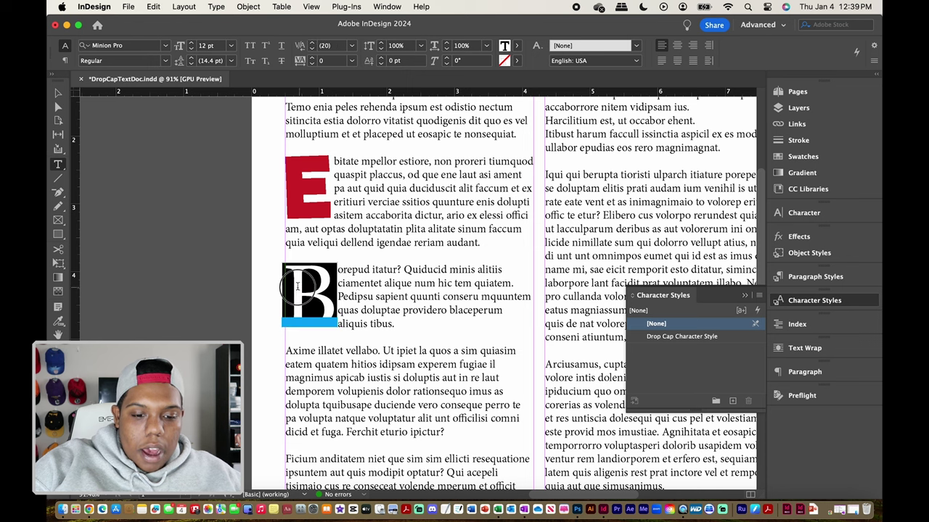
{"action": "left_click", "coordinate": [671, 338]}
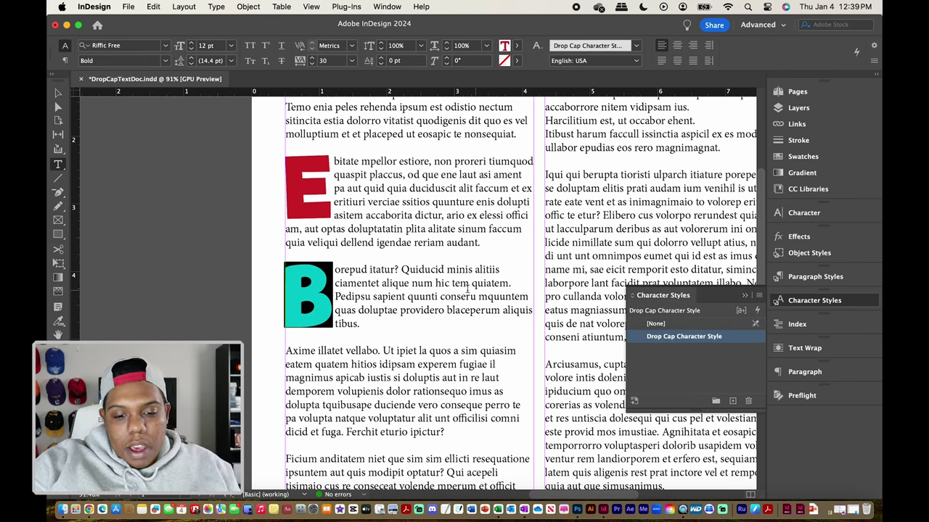
{"action": "left_click", "coordinate": [463, 283]}
- Remove the character style from the two paragraphs beginning "Ebitate" and "Borepud" by setting it to [None], and deselect them
{"action": "scroll", "coordinate": [460, 285], "scroll_direction": "up", "scroll_amount": 3}
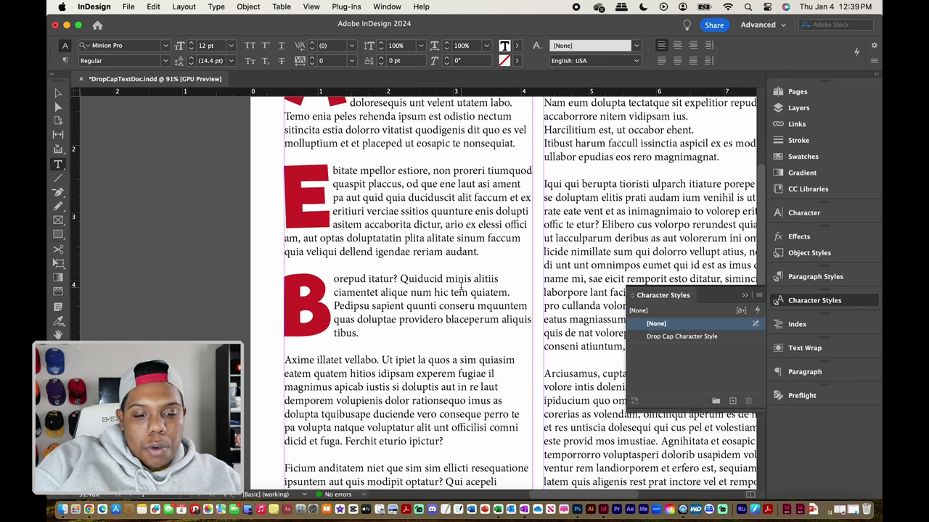
{"action": "scroll", "coordinate": [460, 285], "scroll_direction": "up", "scroll_amount": 3}
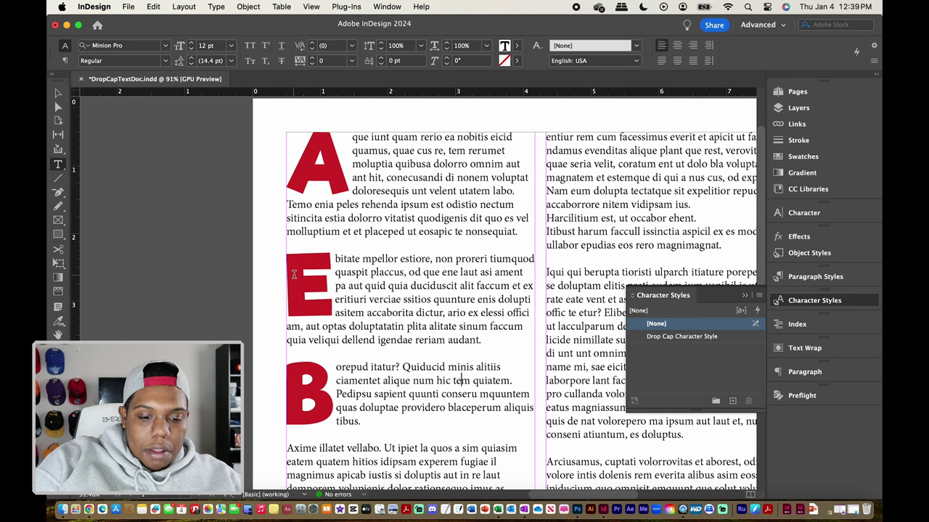
{"action": "left_click", "coordinate": [332, 258]}
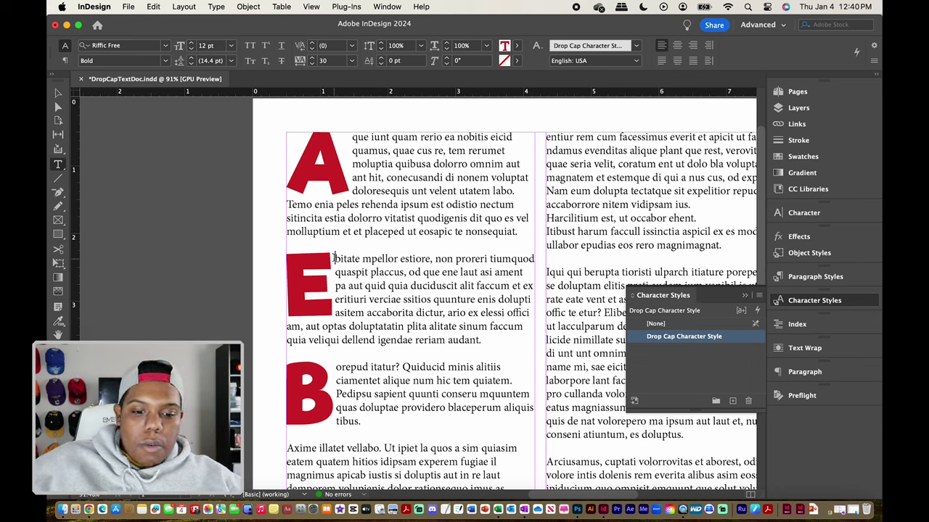
{"action": "left_click_drag", "start_coordinate": [333, 259], "coordinate": [299, 261]}
{"action": "left_click", "coordinate": [299, 261]}
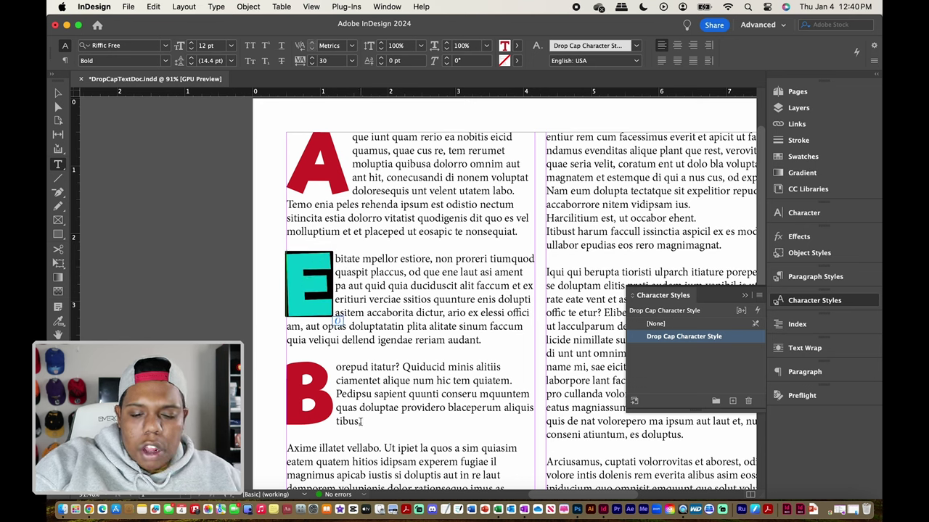
{"action": "left_click_drag", "start_coordinate": [362, 421], "coordinate": [290, 260]}
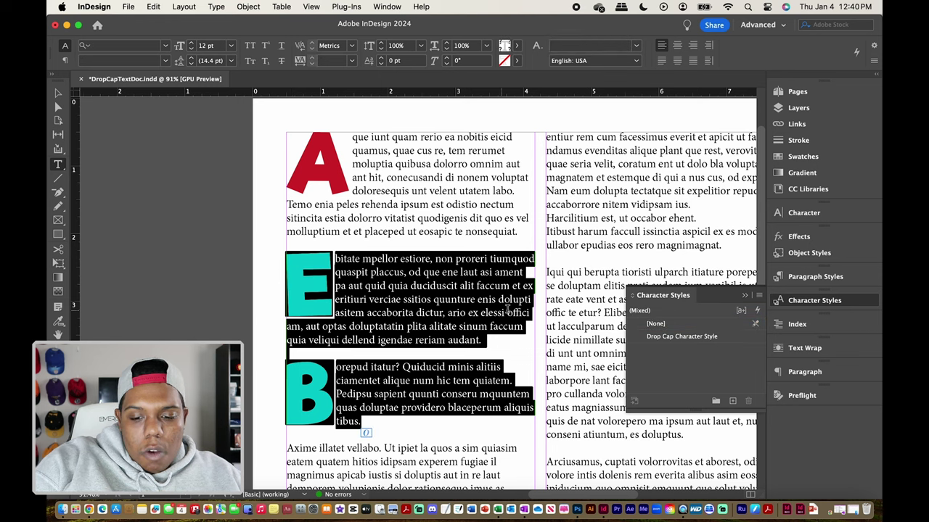
{"action": "left_click", "coordinate": [662, 327]}
{"action": "left_click", "coordinate": [421, 296]}
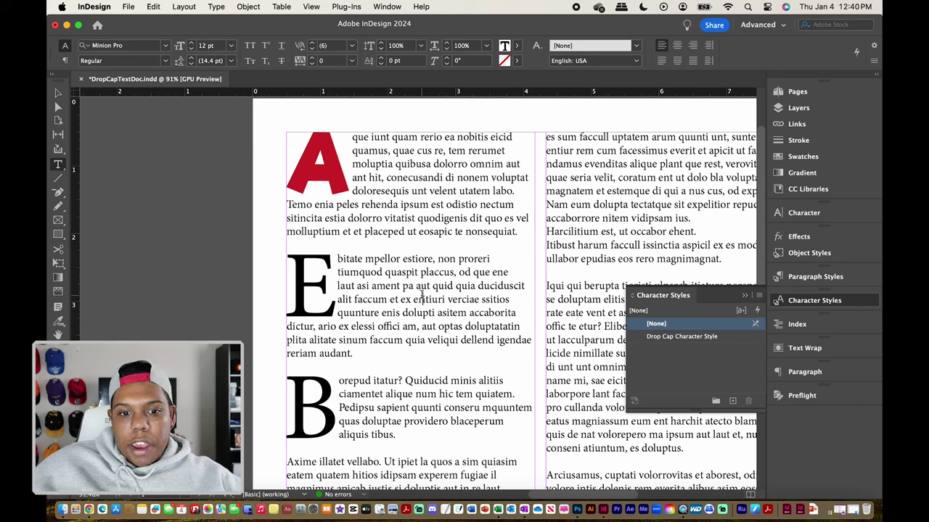
- Set the drop cap number of lines to 1 for the paragraphs beginning "Ebitate" and "Borepud"
{"action": "left_click_drag", "start_coordinate": [397, 436], "coordinate": [290, 260]}
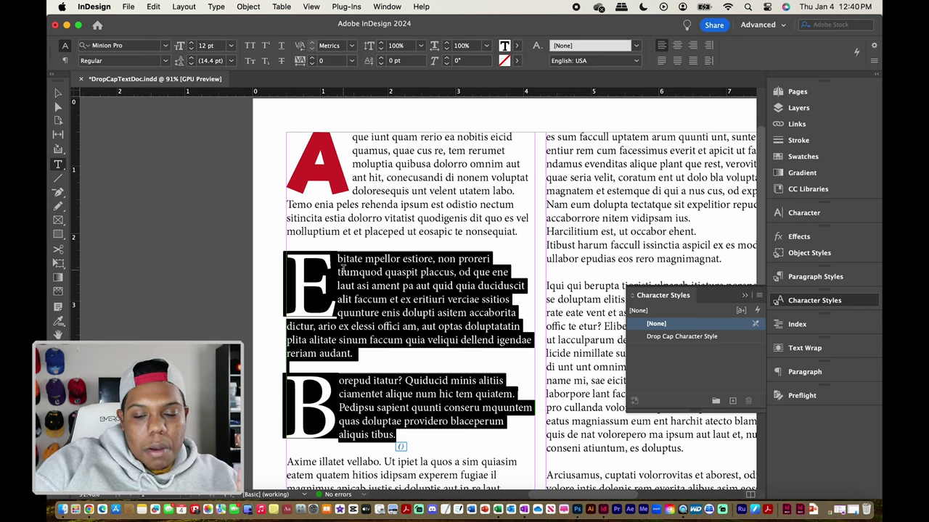
{"action": "left_click", "coordinate": [831, 377]}
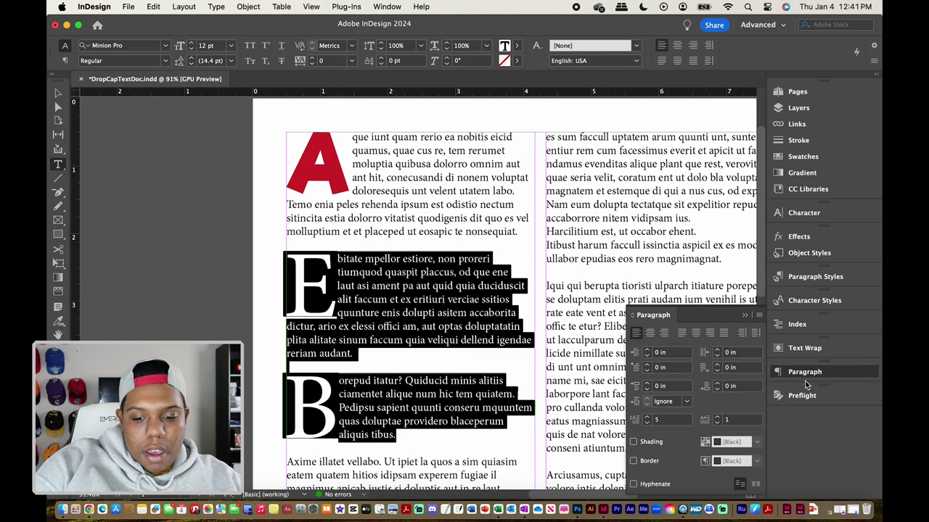
{"action": "double_click", "coordinate": [662, 421]}
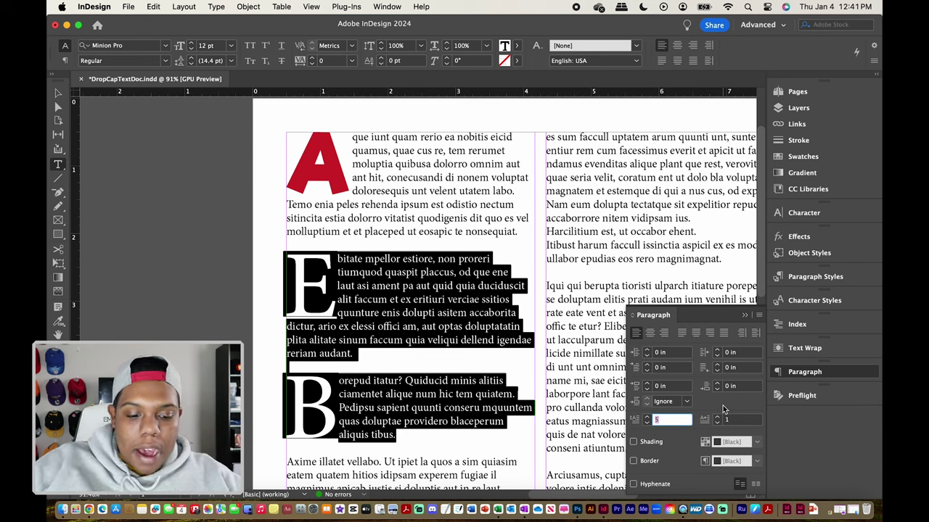
{"action": "type", "text": "1"}
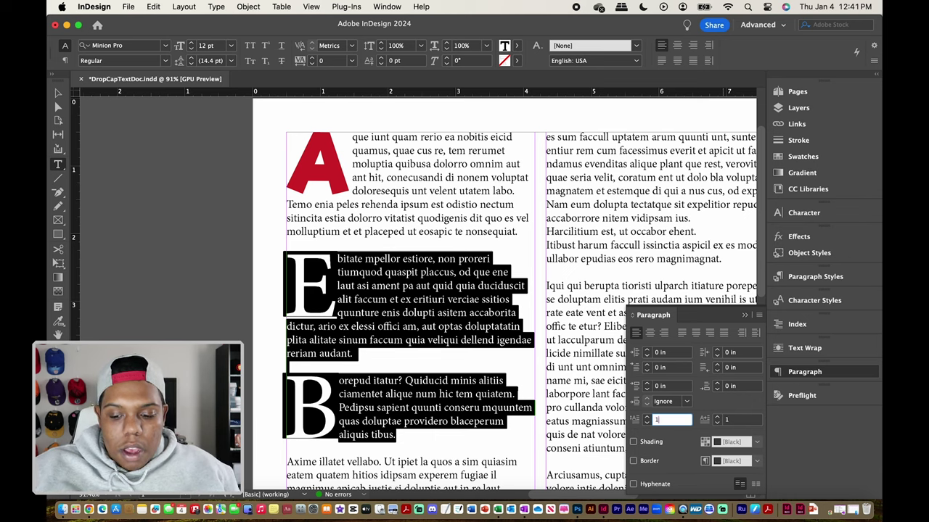
{"action": "key", "text": "Return"}
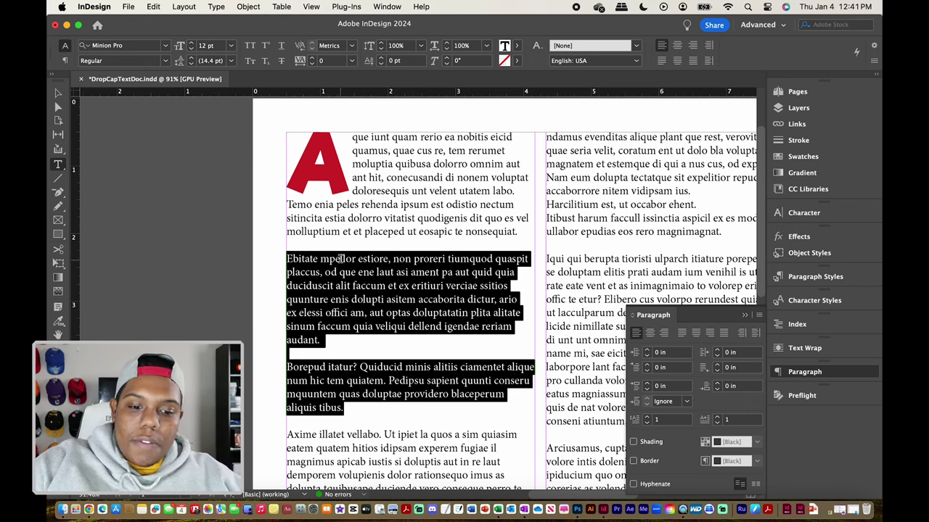
- Apply the Drop Cap Character Style to only the first letter E of "Ebitate" and deselect it
{"action": "left_click", "coordinate": [294, 258]}
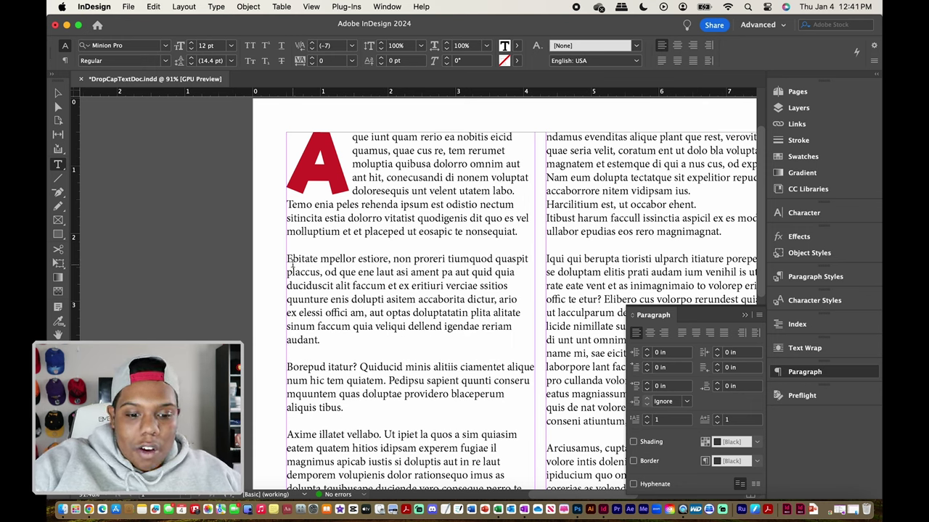
{"action": "triple_click", "coordinate": [294, 258]}
{"action": "left_click", "coordinate": [294, 259]}
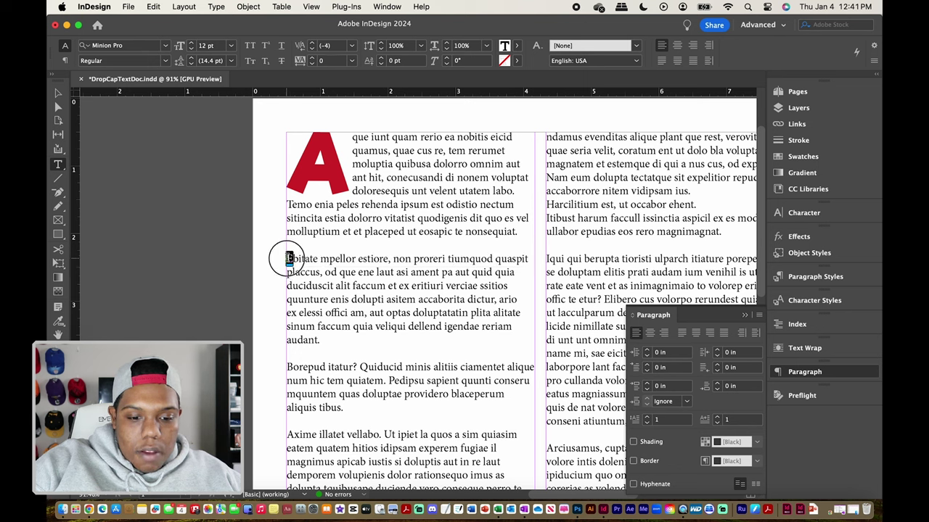
{"action": "left_click_drag", "start_coordinate": [285, 259], "coordinate": [294, 259]}
{"action": "left_click", "coordinate": [814, 300]}
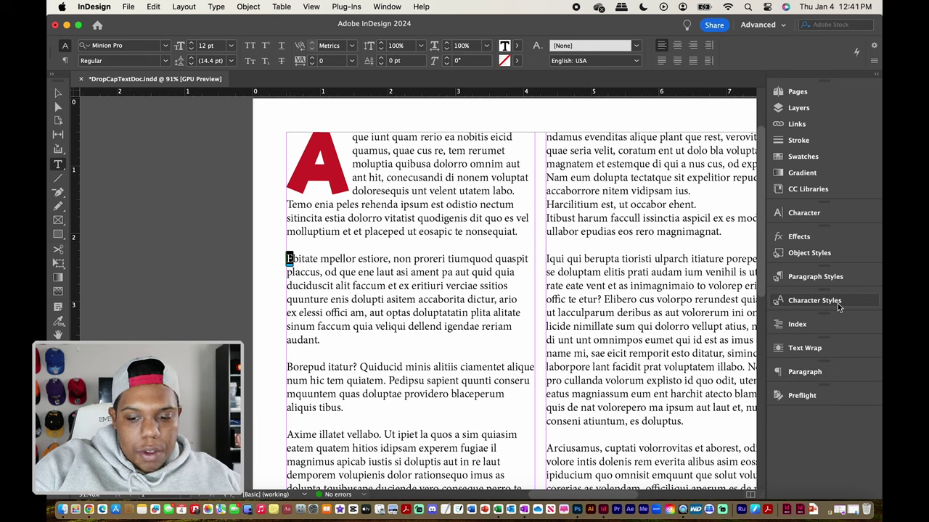
{"action": "left_click", "coordinate": [693, 337]}
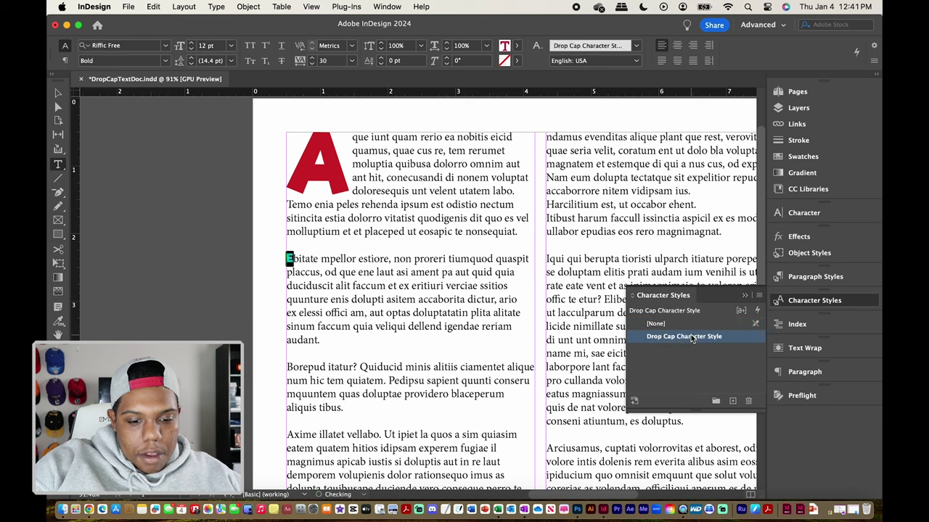
{"action": "left_click", "coordinate": [320, 272]}
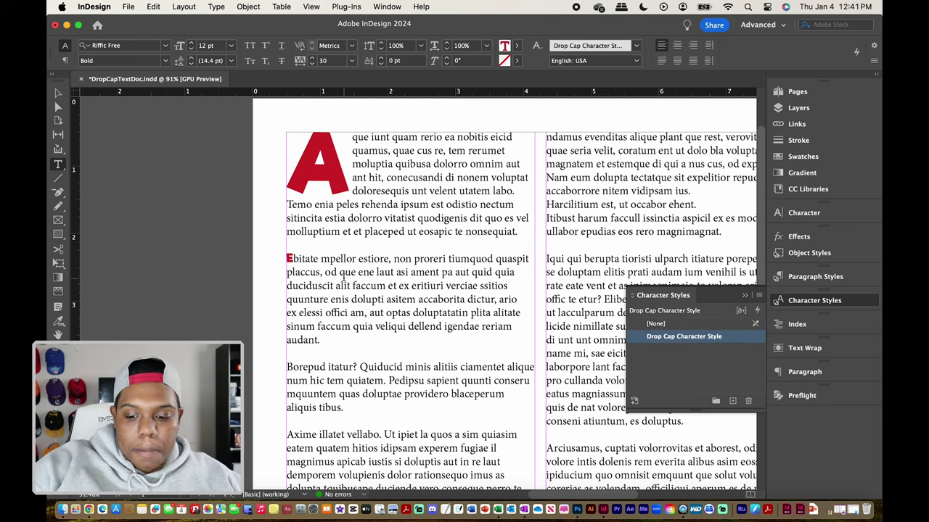
- Delete the paragraph break before "Ebitate" and re-enter it so the paragraph takes on the preceding paragraph's drop cap, keeping a blank line above
{"action": "key", "text": "BackSpace"}
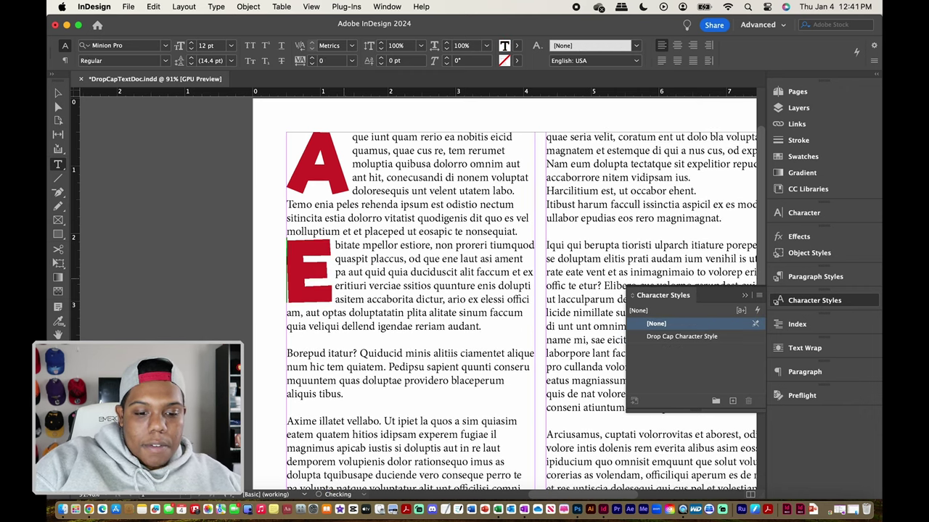
{"action": "key", "text": "Return"}
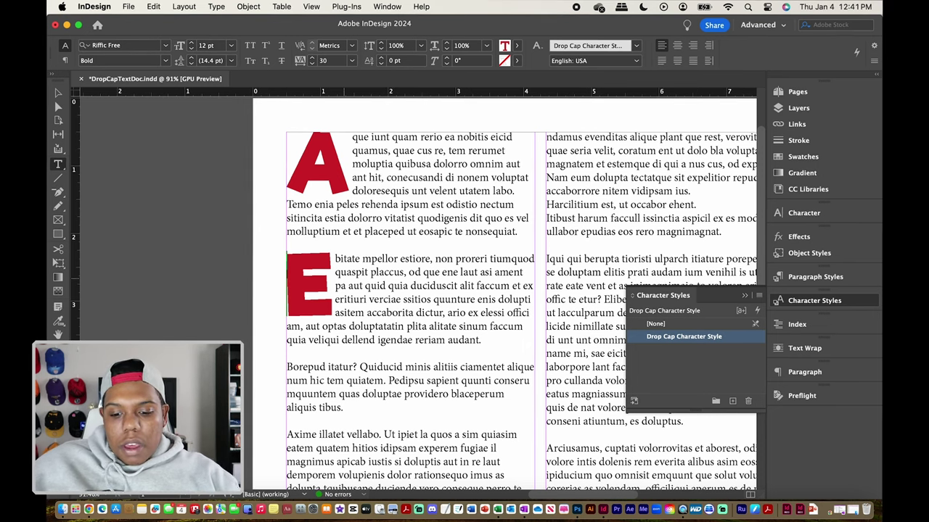
{"action": "key", "text": "super+0"}
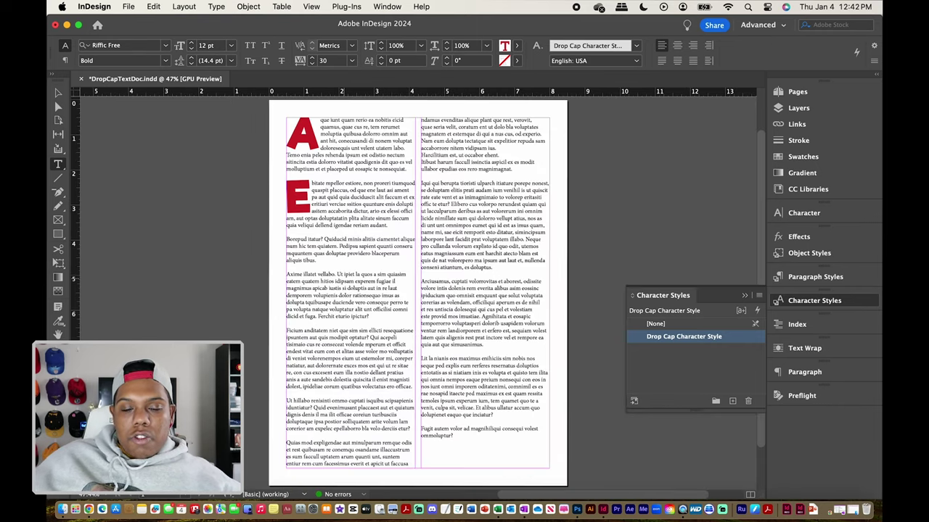